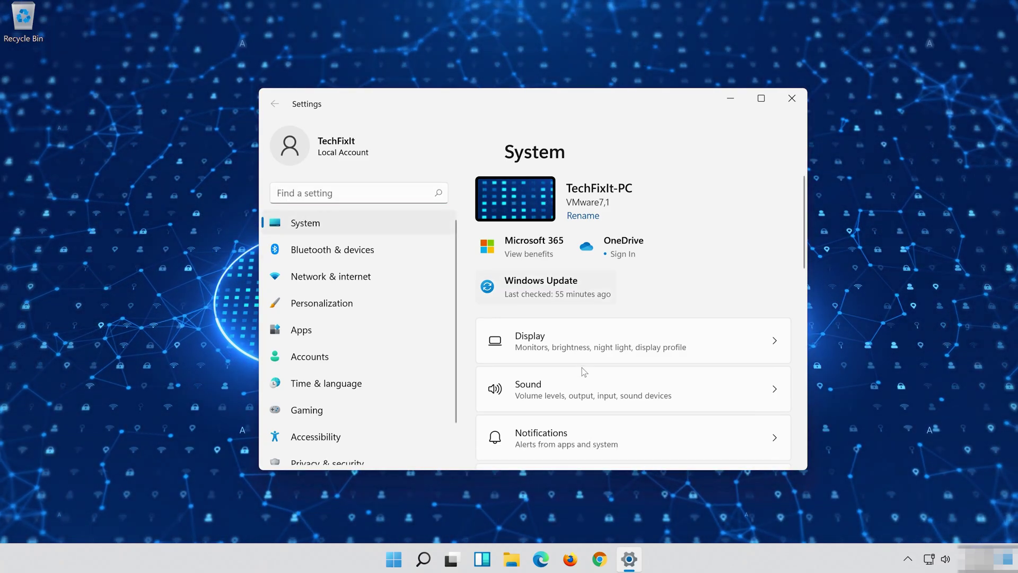
- Run the Playing Audio troubleshooter from the other troubleshooters in the system's Troubleshoot settings
scroll(581, 371, down, 10)
scroll(577, 377, down, 2)
scroll(577, 378, up, 3)
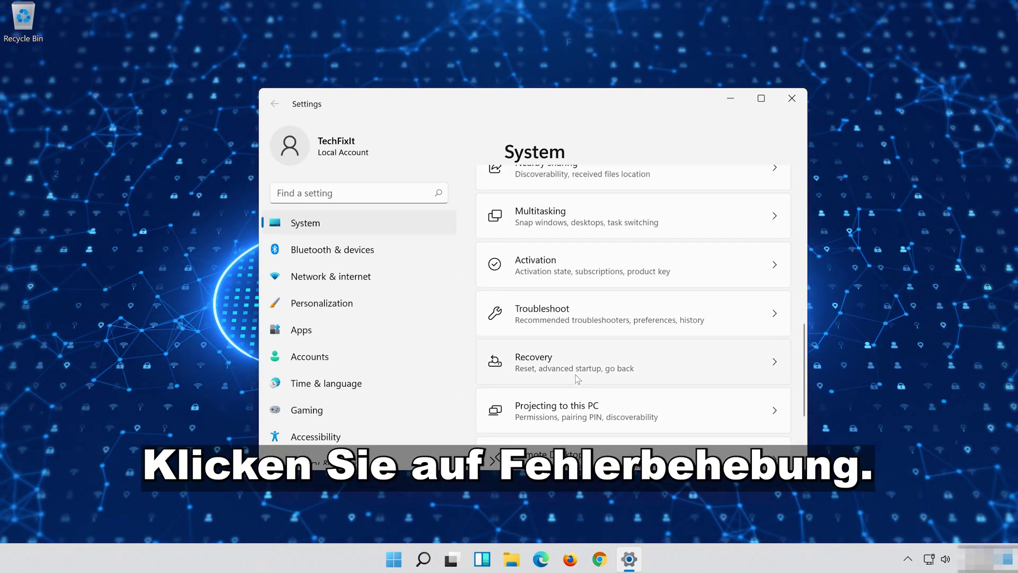
click(632, 318)
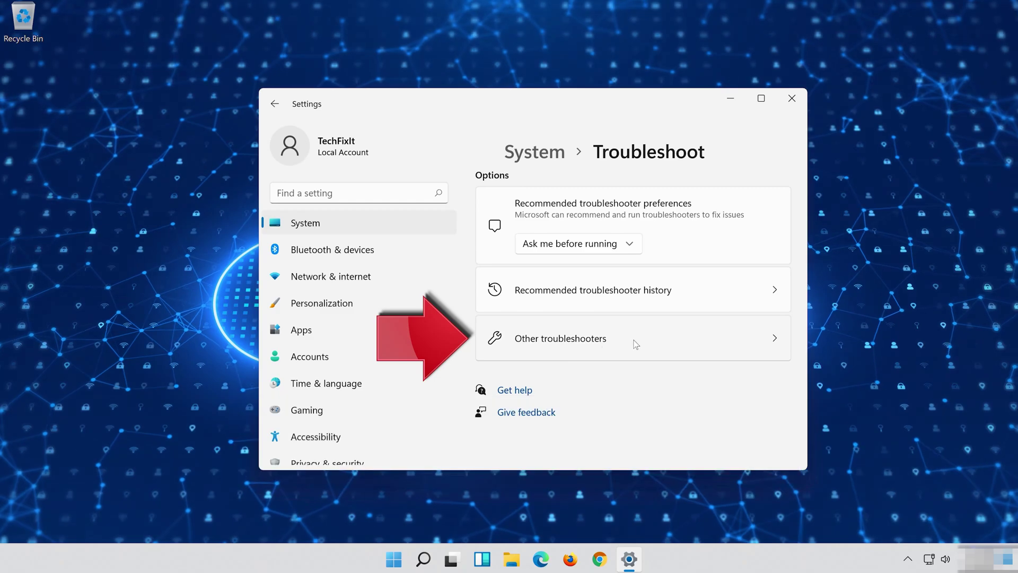
click(639, 344)
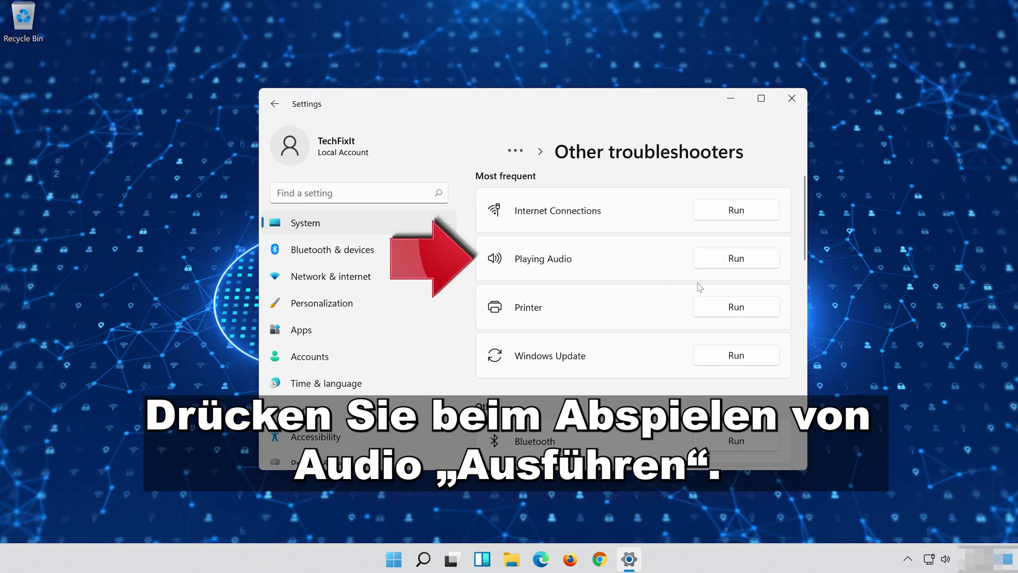
click(736, 258)
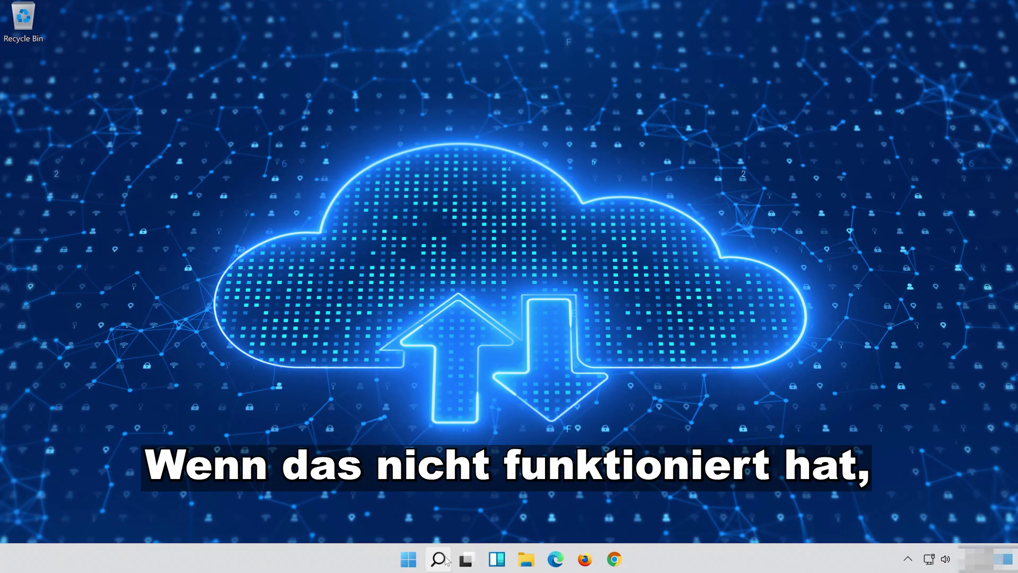
- Search Windows for "device manager" and open Device Manager
click(444, 560)
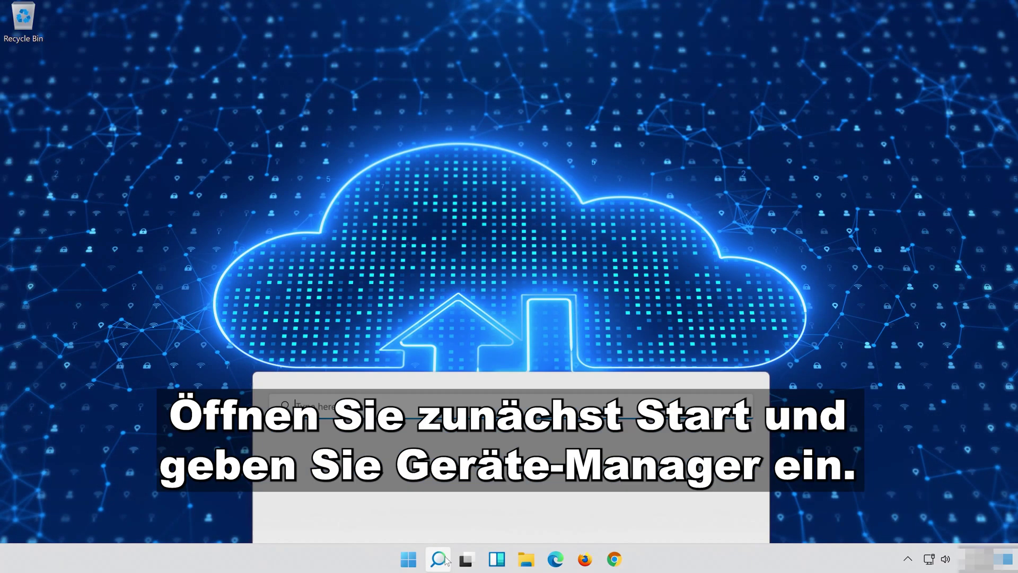
text(de)
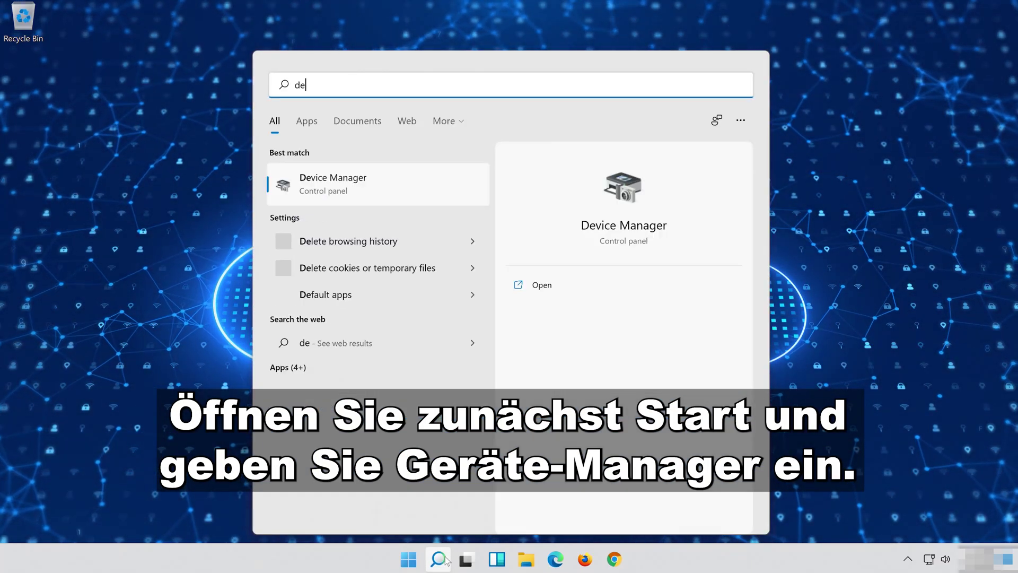
text(vice ma)
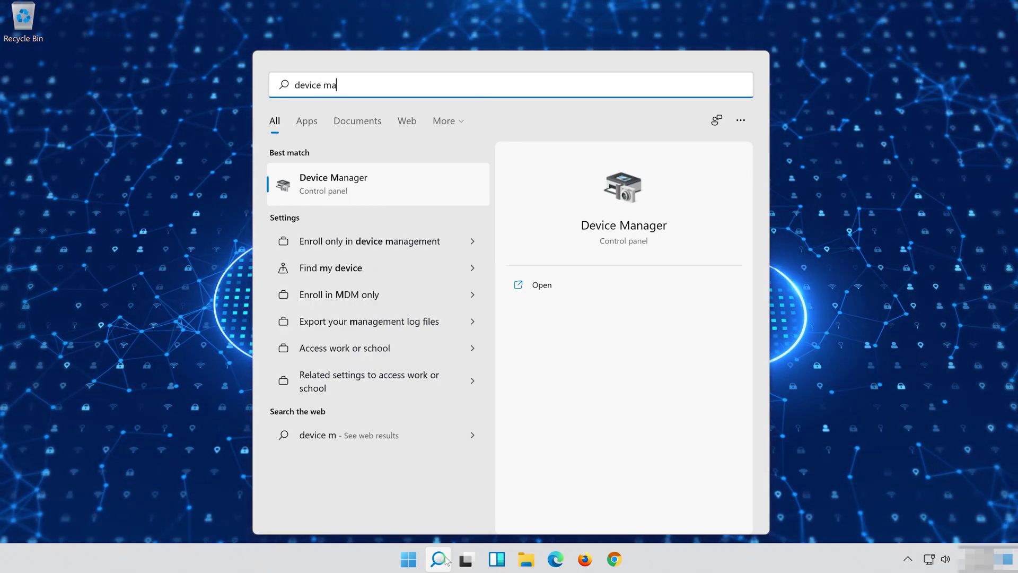
text(nager)
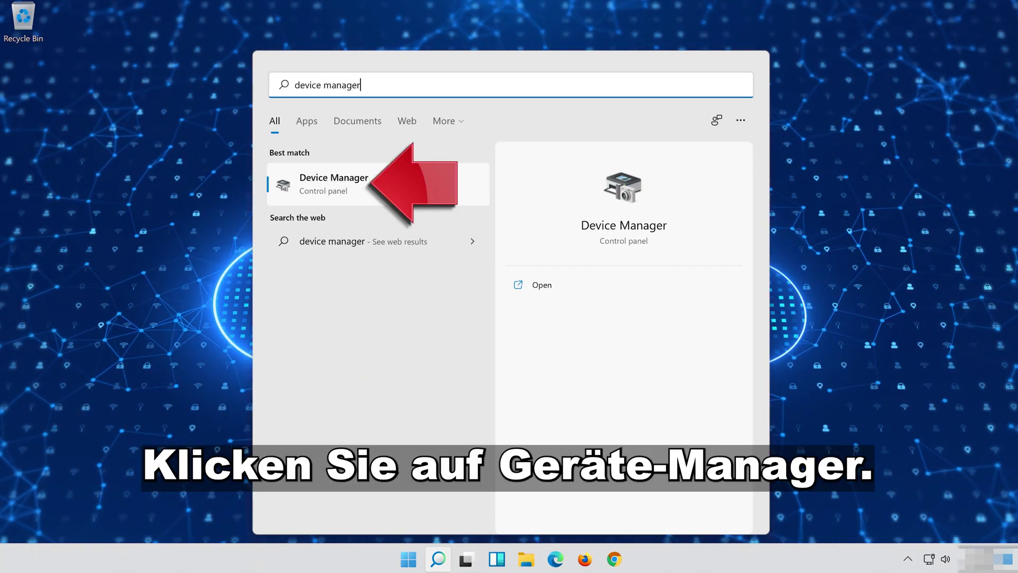
click(329, 184)
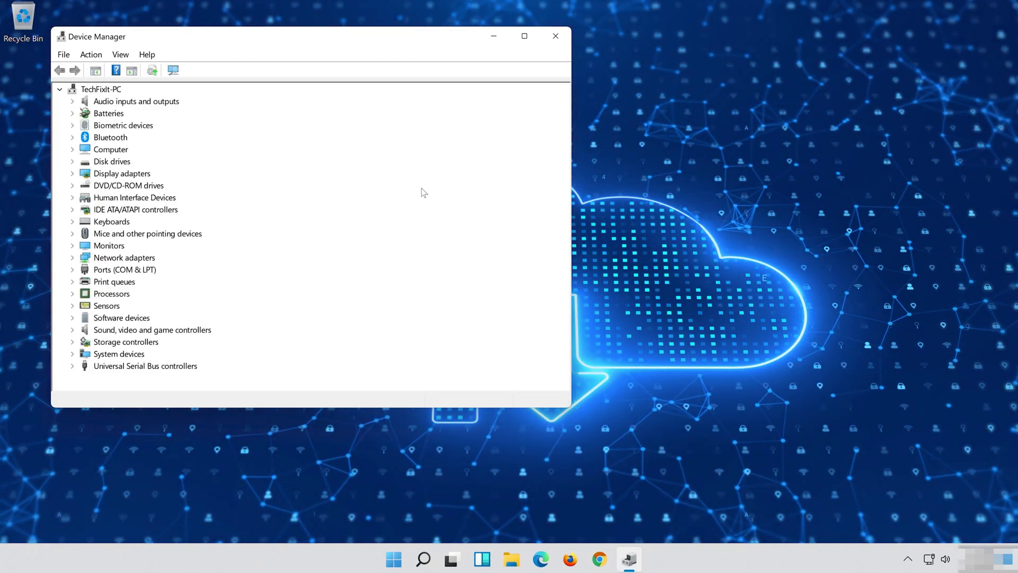
drag(334, 38, 581, 52)
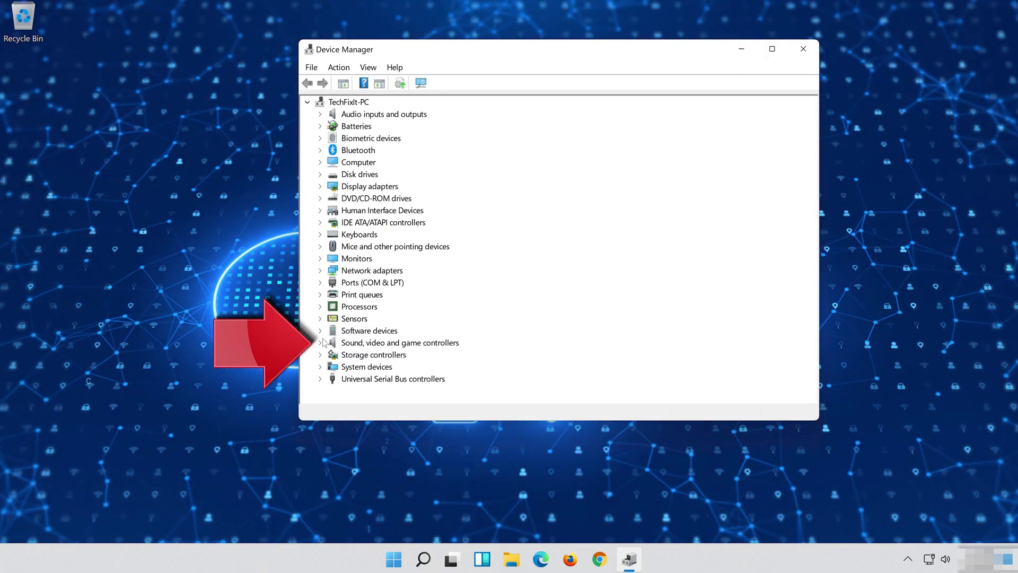
- Open the driver properties of the High Definition Audio Device under Sound, video and game controllers
click(321, 343)
click(379, 357)
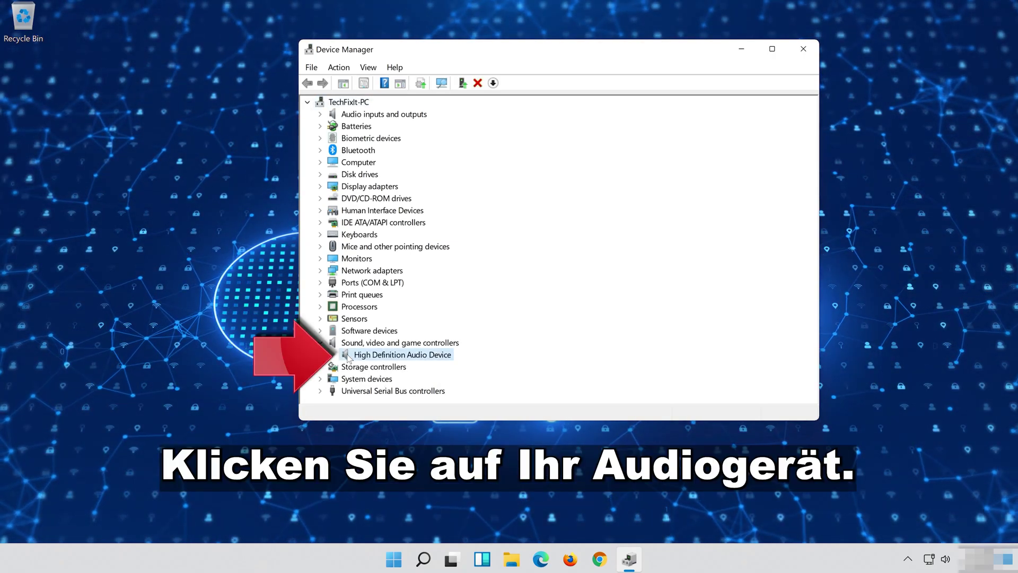
right_click(425, 359)
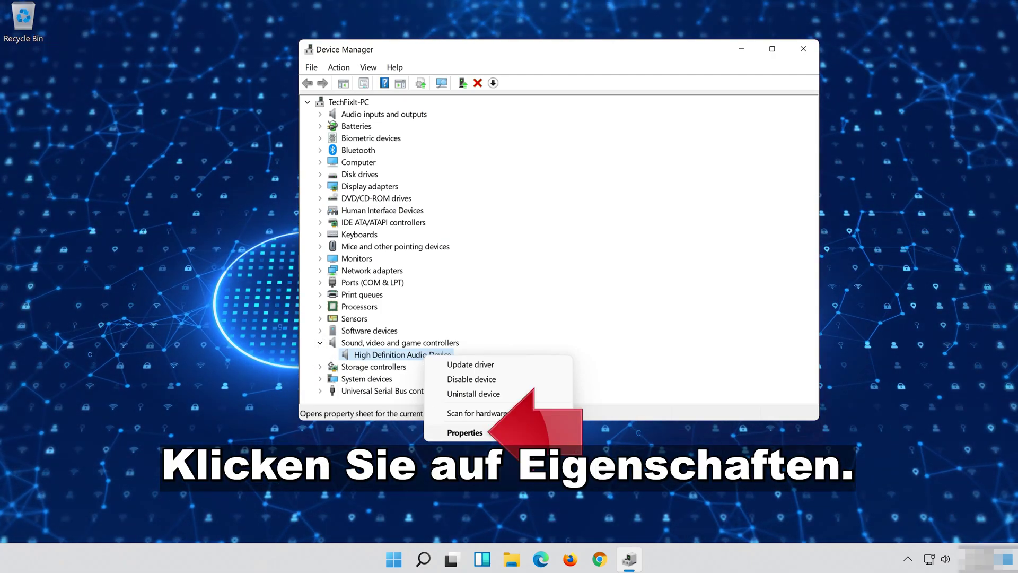
click(495, 431)
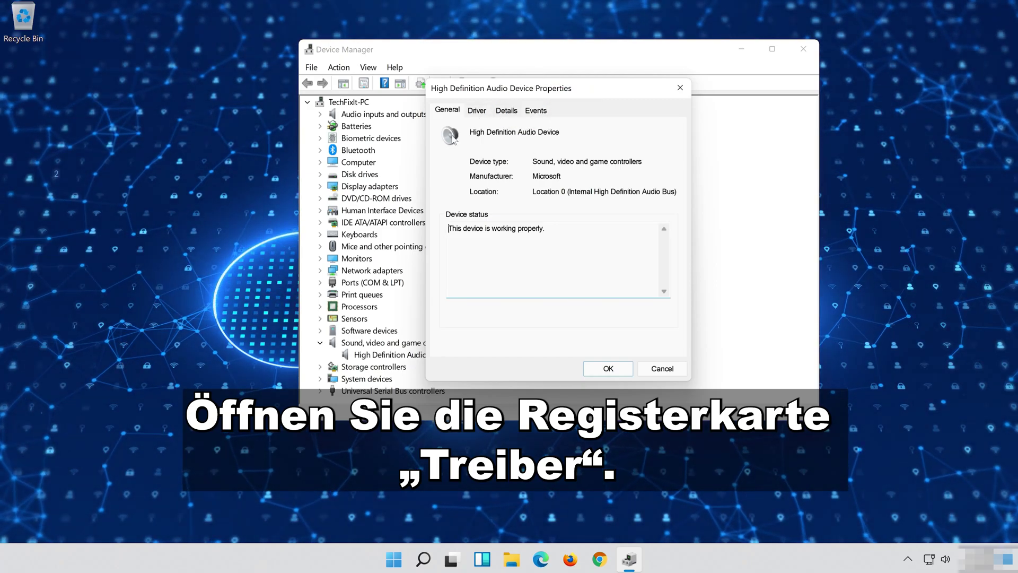
click(481, 112)
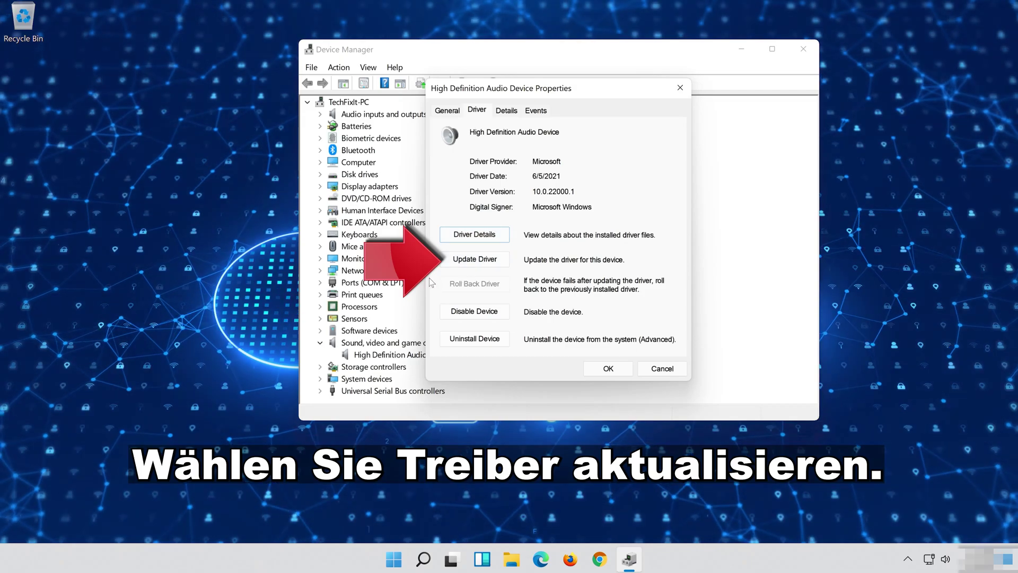
- Search automatically for an updated driver for the audio device, and also check for updates through Windows Update
click(475, 259)
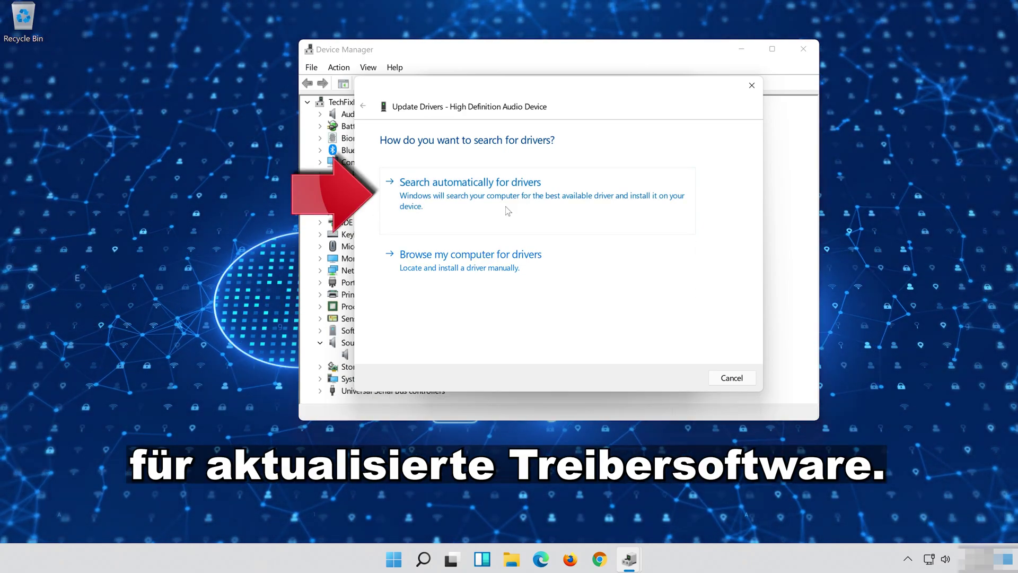
click(558, 204)
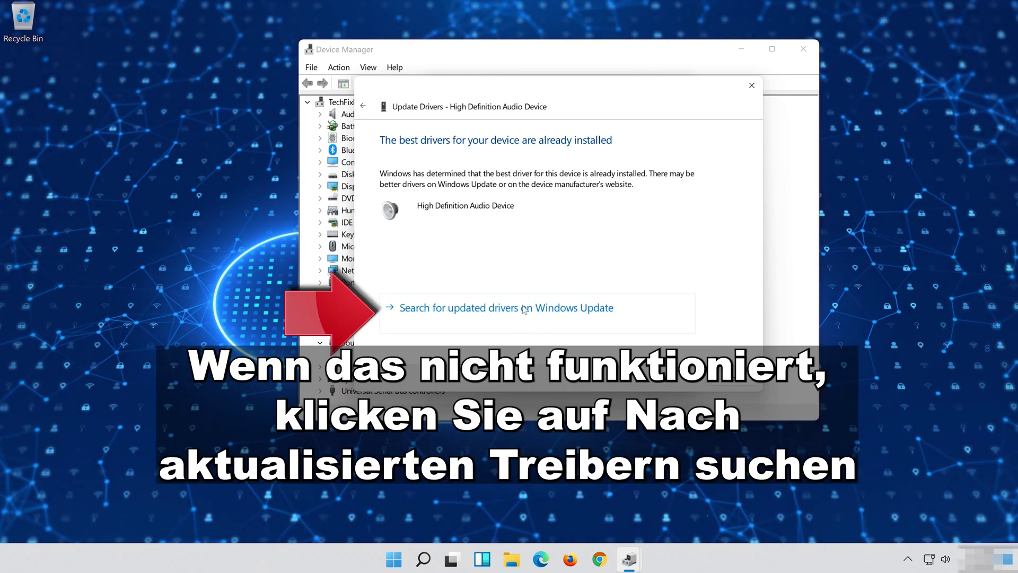
click(544, 321)
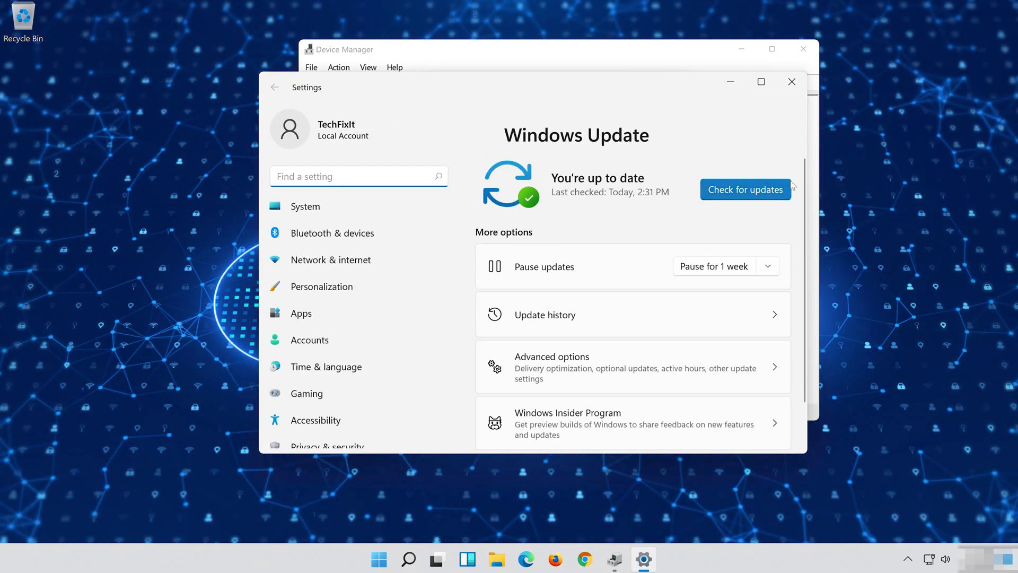
click(742, 189)
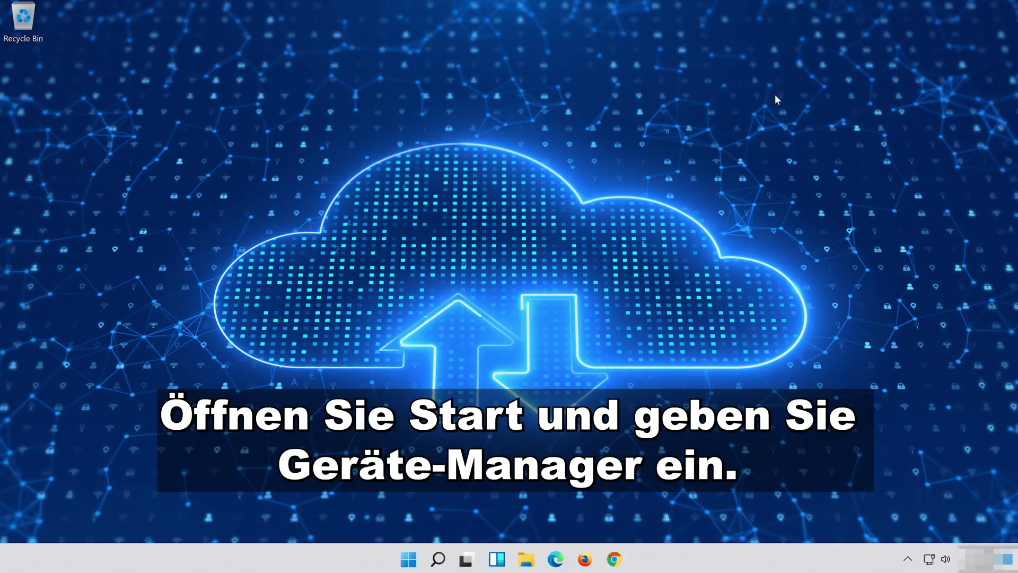
- Launch Device Manager again by searching Windows for "device manager"
click(438, 564)
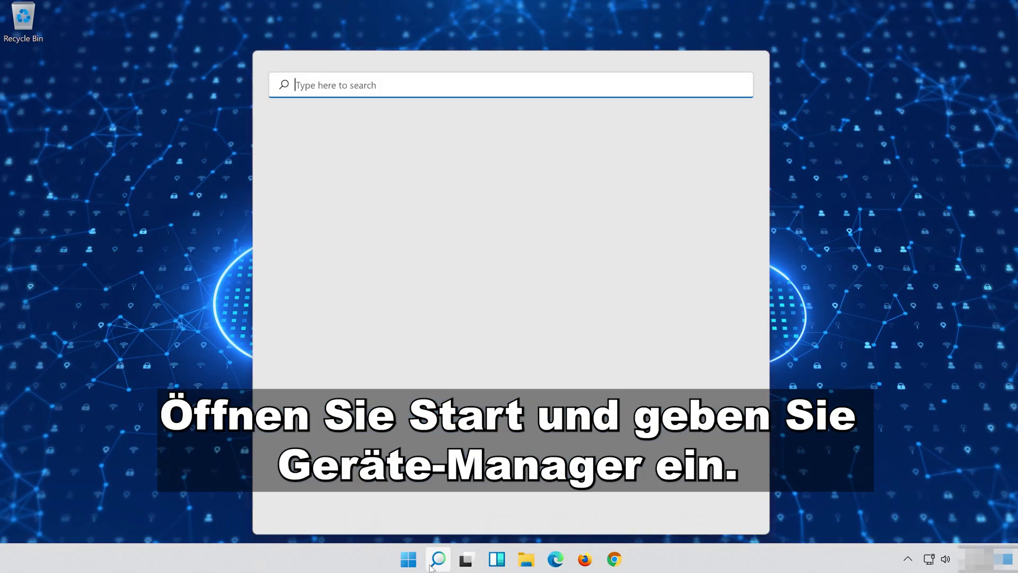
text(device )
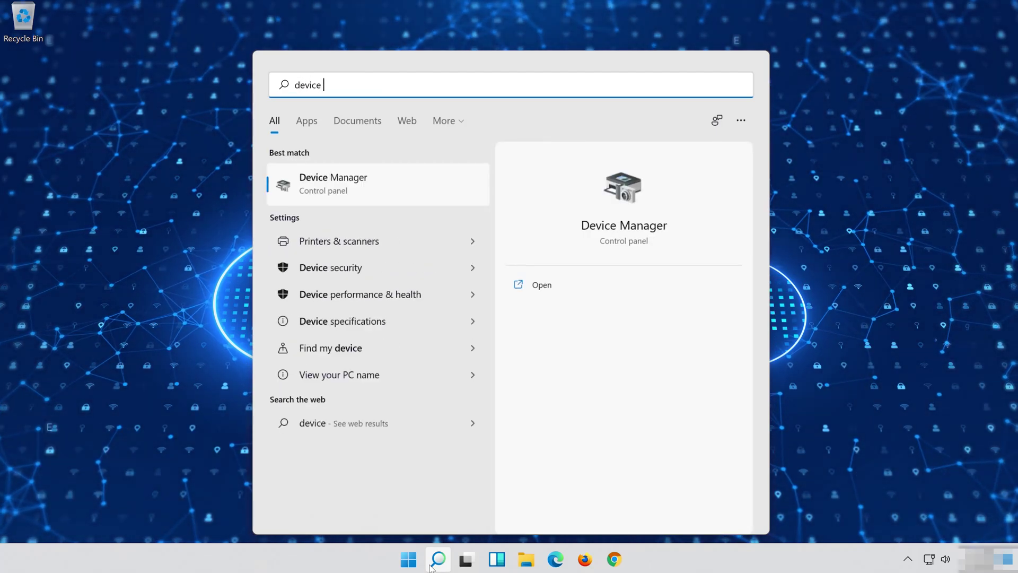
text(manager)
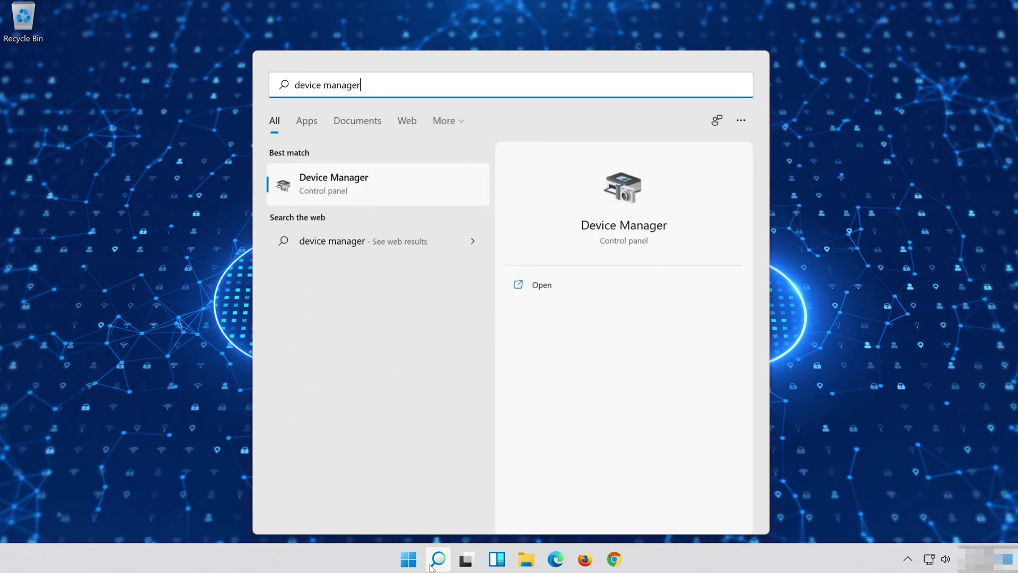
click(354, 192)
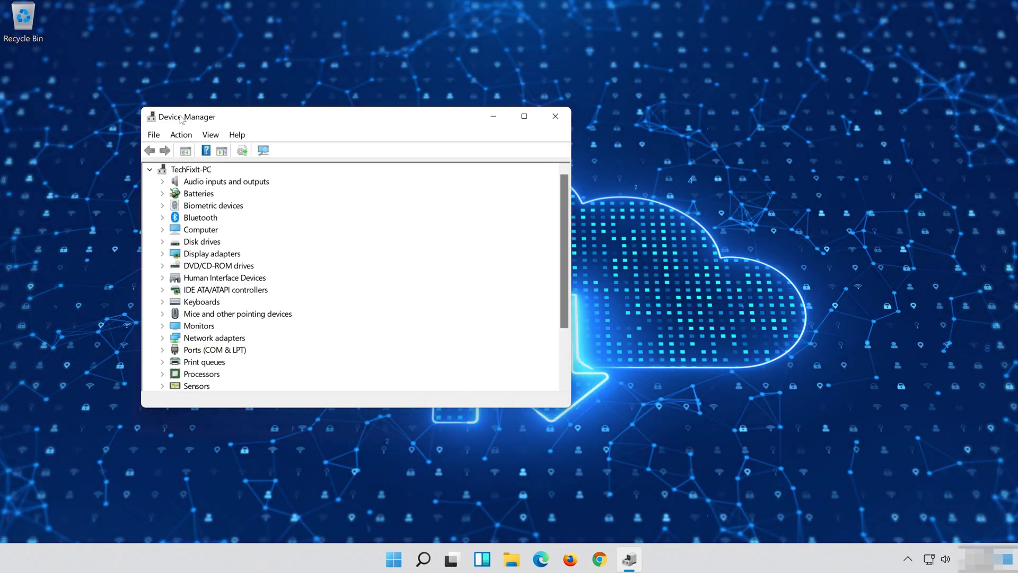
drag(180, 119, 407, 125)
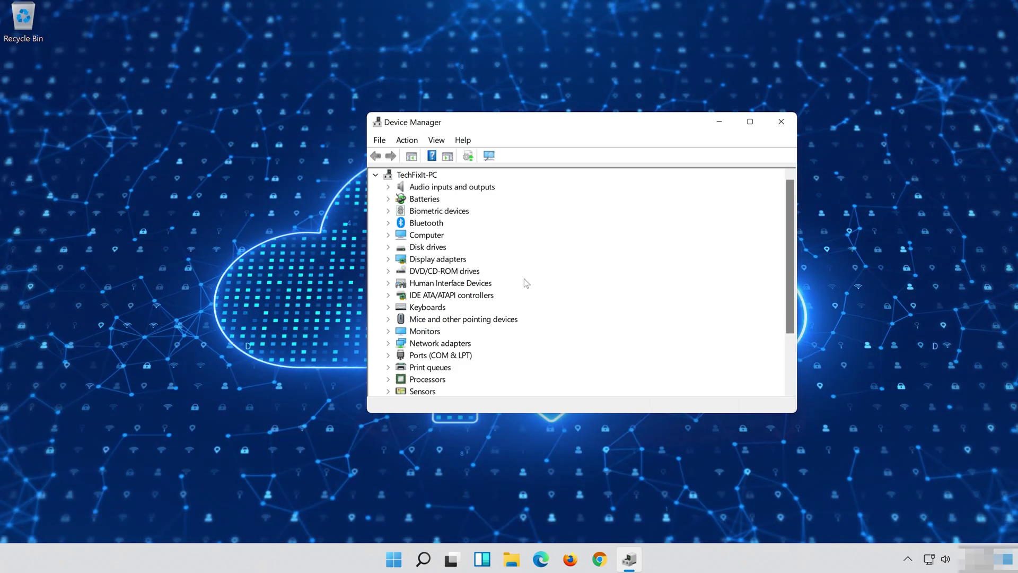
- Uninstall the High Definition Audio Device under Sound, video and game controllers through its driver properties
scroll(525, 281, down, 2)
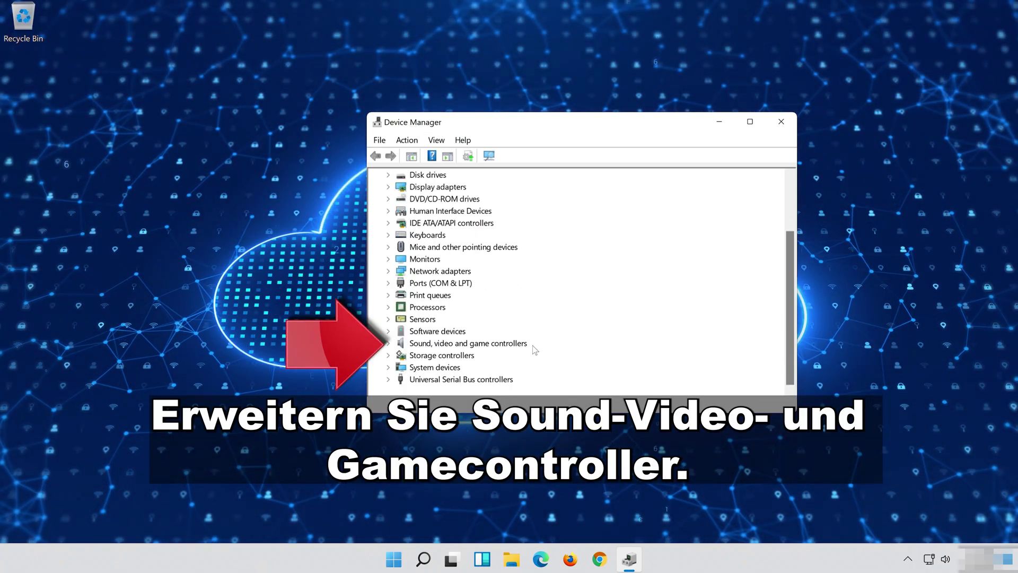
double_click(436, 345)
click(437, 350)
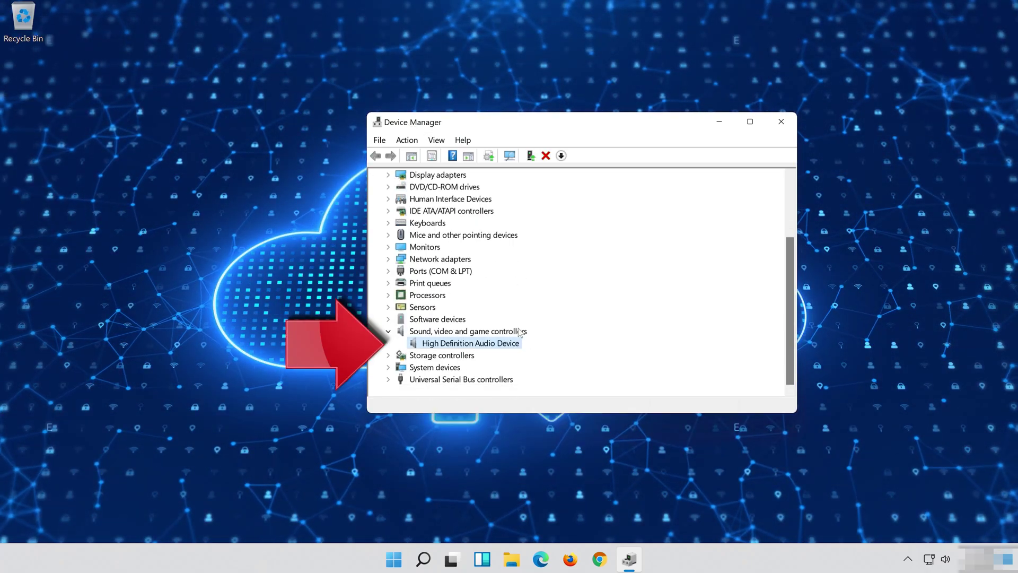
right_click(471, 347)
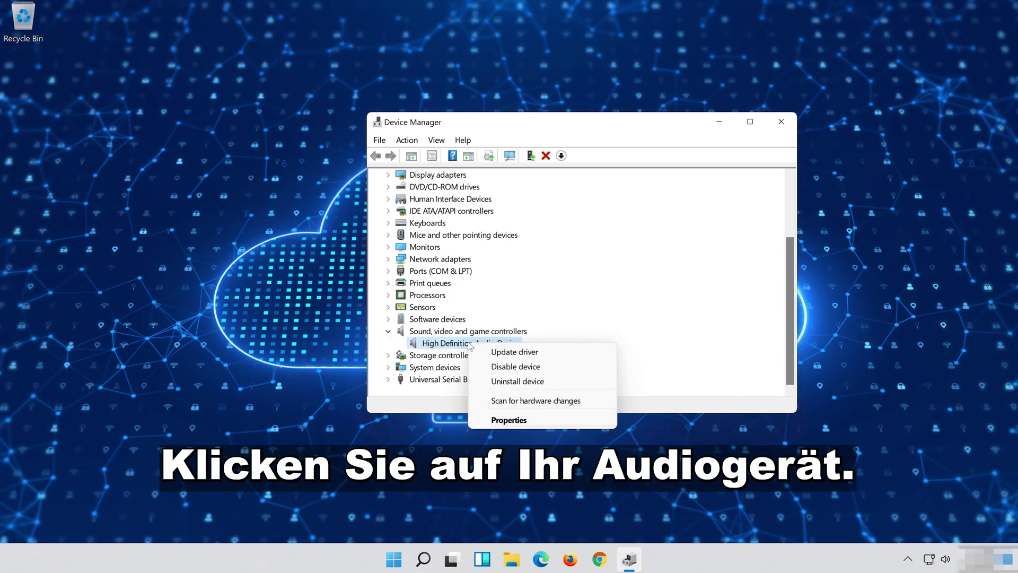
click(509, 420)
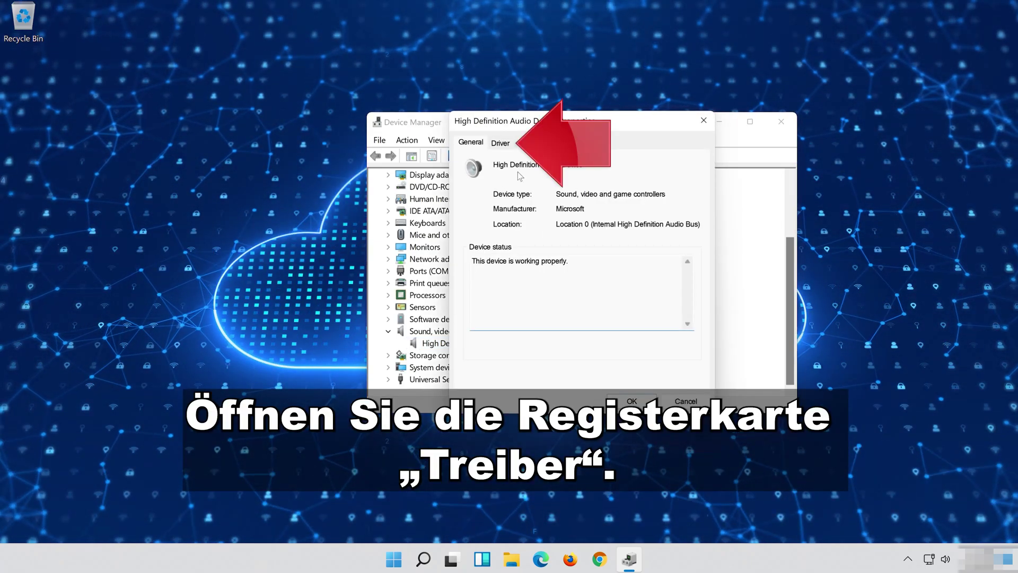
click(494, 146)
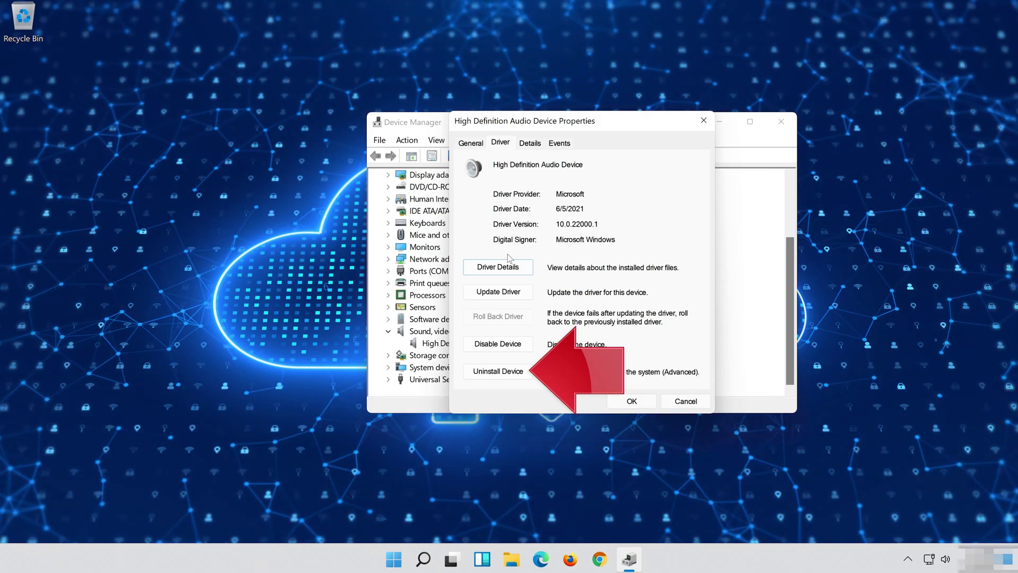
click(504, 373)
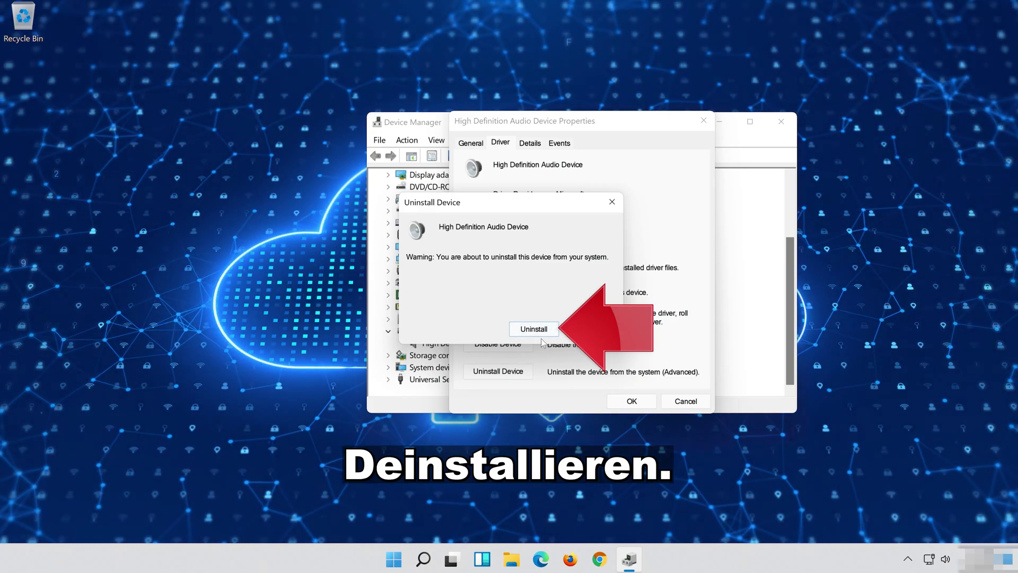
click(537, 329)
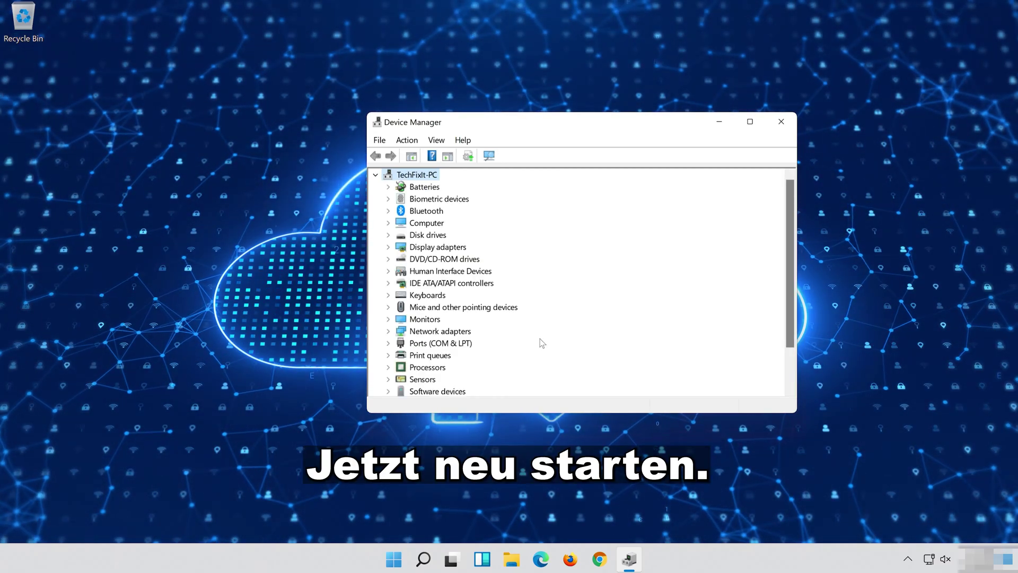
- Close Device Manager and restart the computer
click(781, 122)
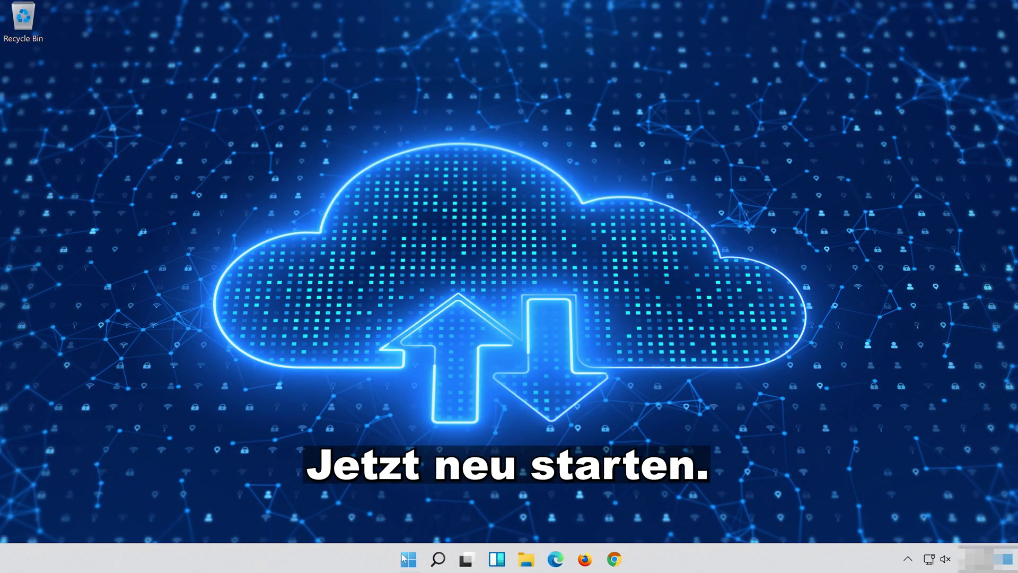
click(409, 560)
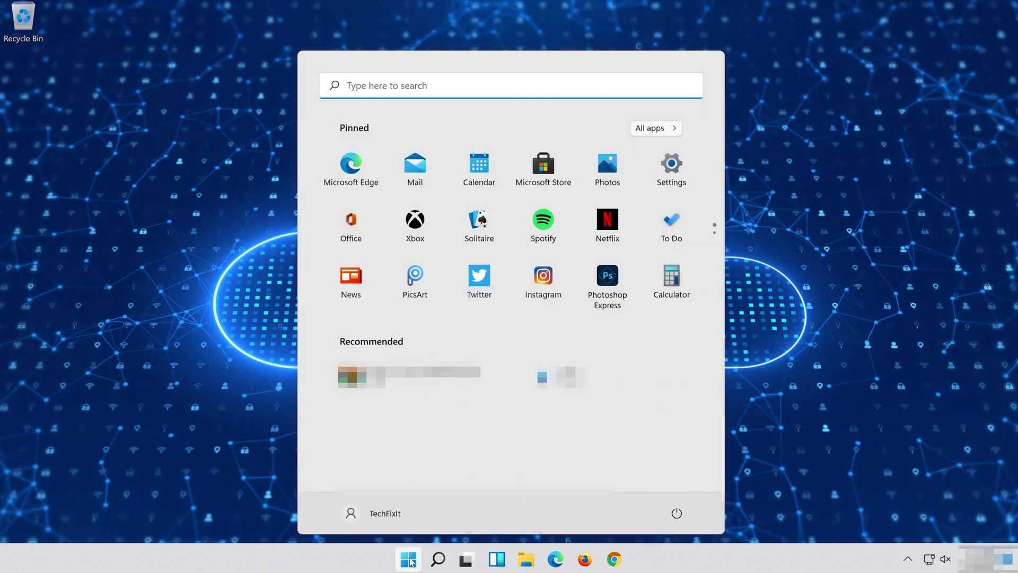
click(677, 513)
click(689, 491)
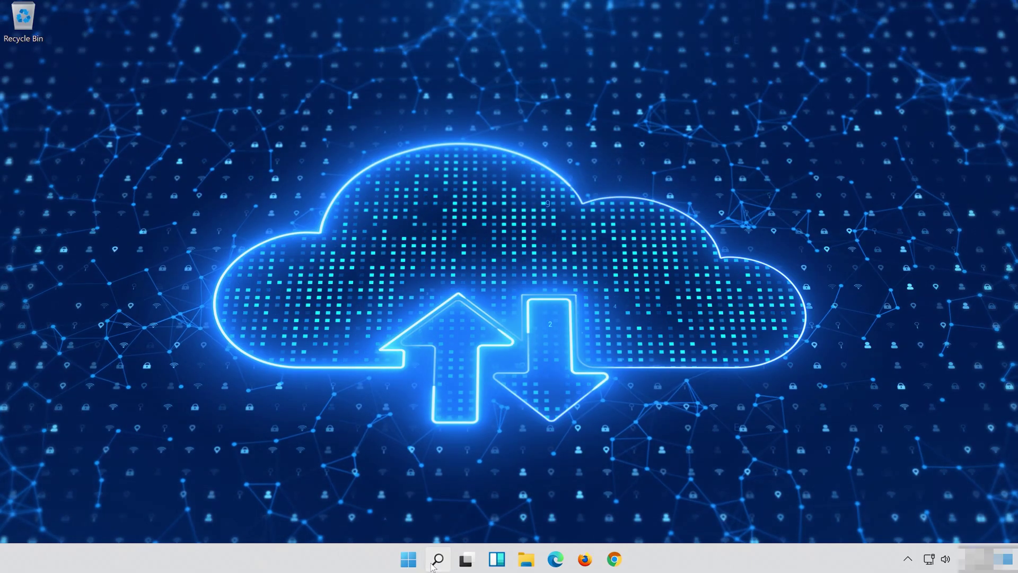
- Open Device Manager by searching Windows for "device manager" and move its window toward the middle of the desktop
click(434, 562)
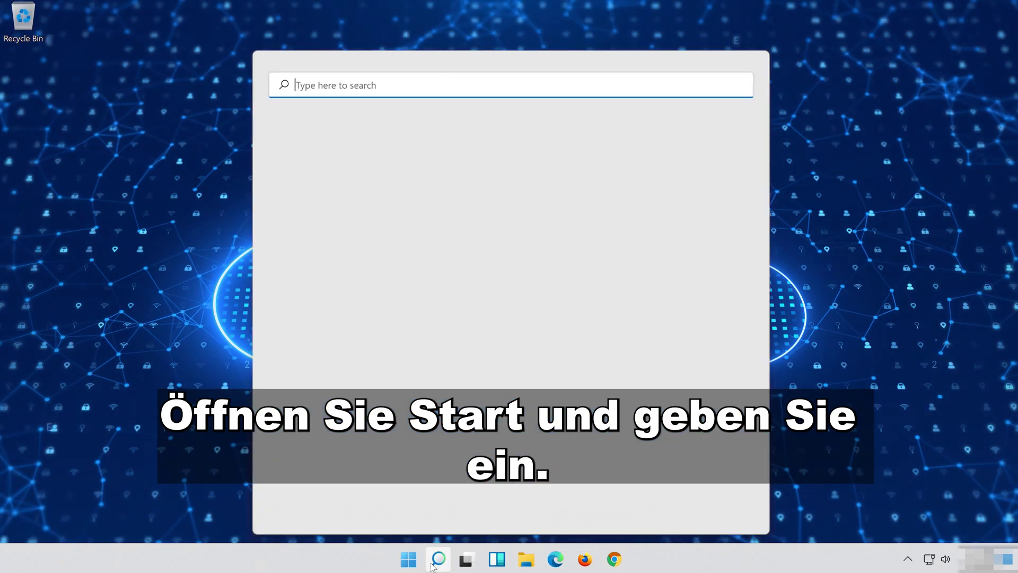
text(devi)
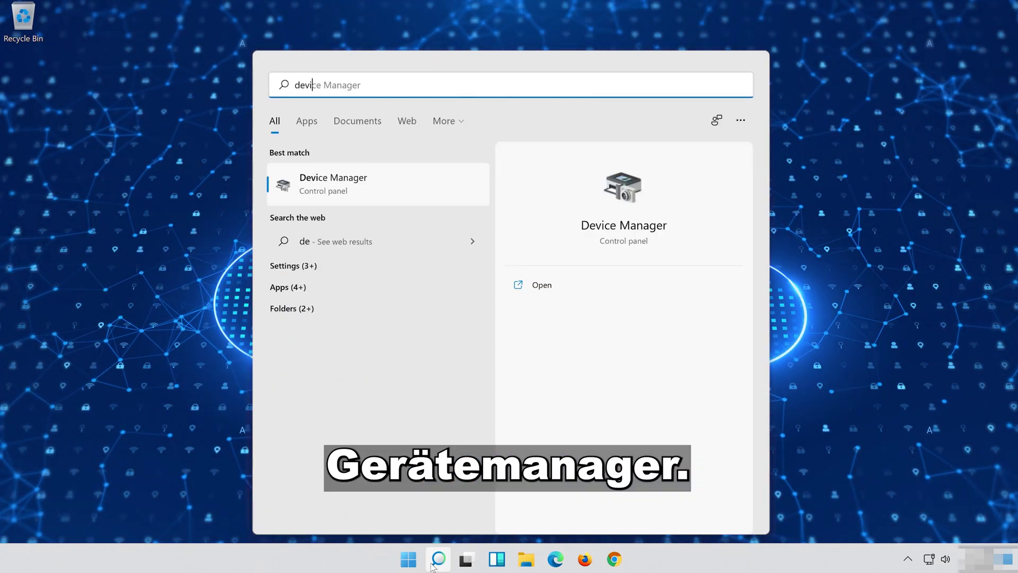
text(ce manager)
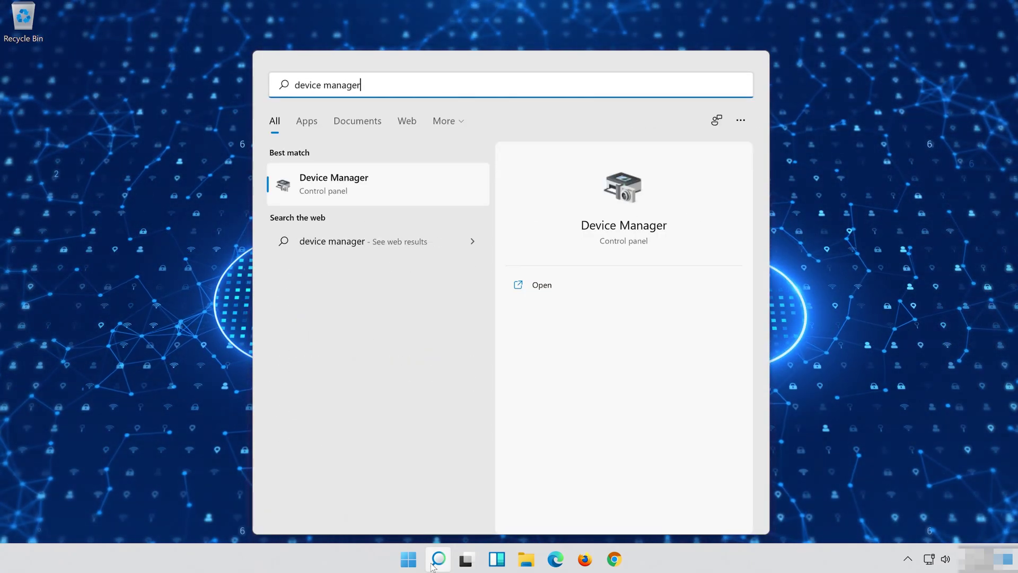
click(381, 195)
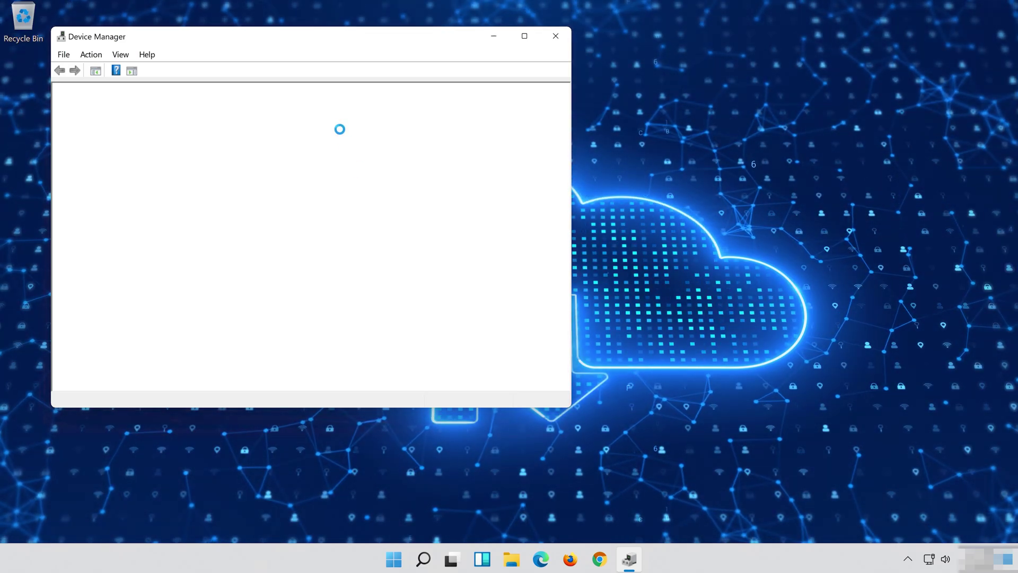
drag(232, 43, 497, 80)
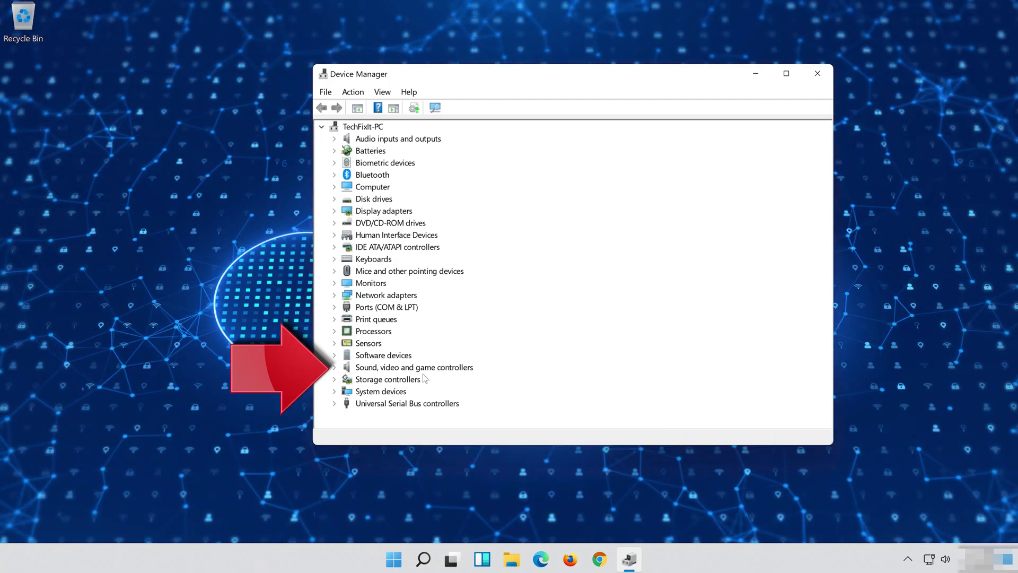
- Show the driver properties of the High Definition Audio Device under Sound, video and game controllers
click(334, 367)
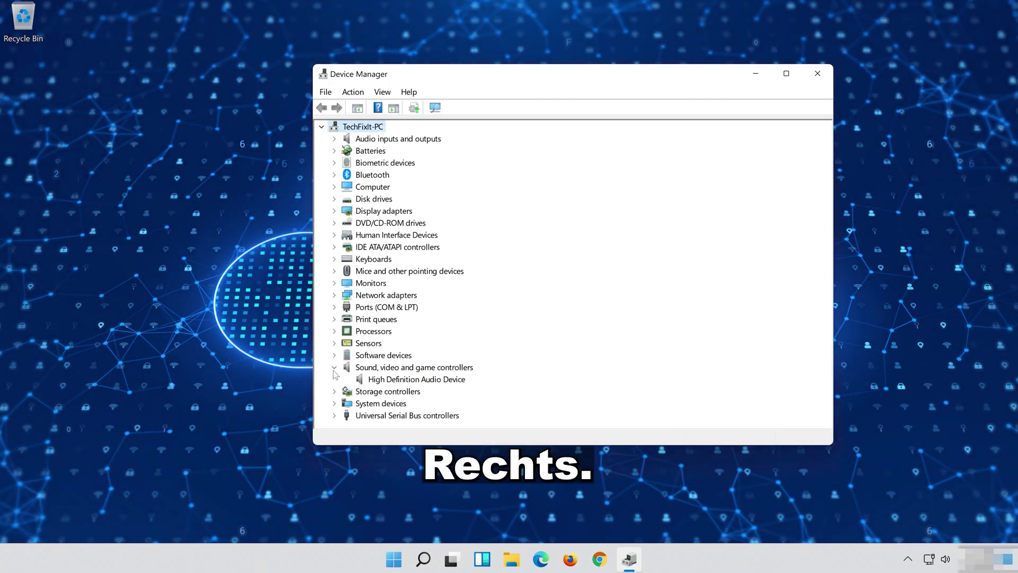
click(380, 382)
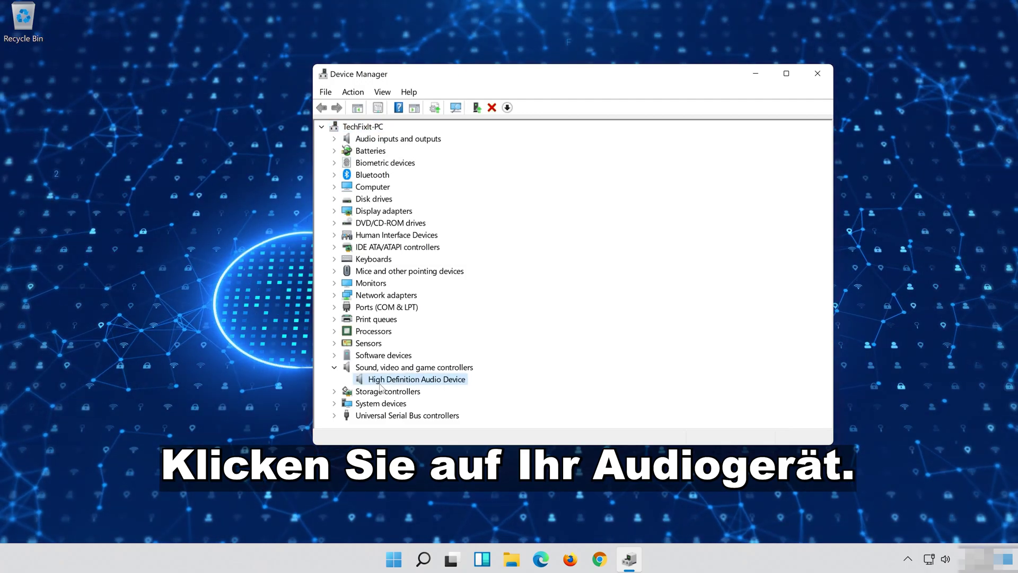
right_click(455, 383)
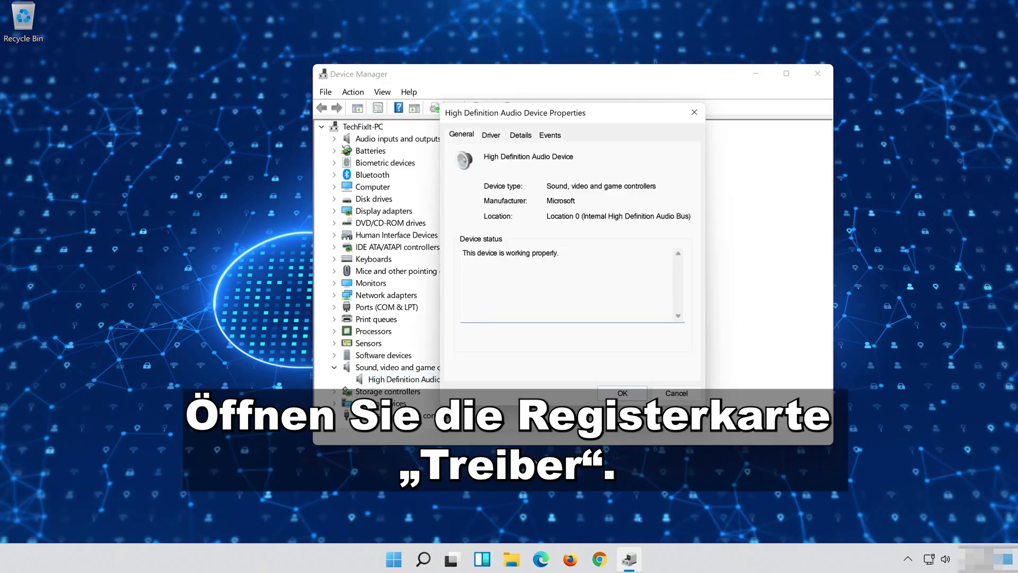
click(490, 136)
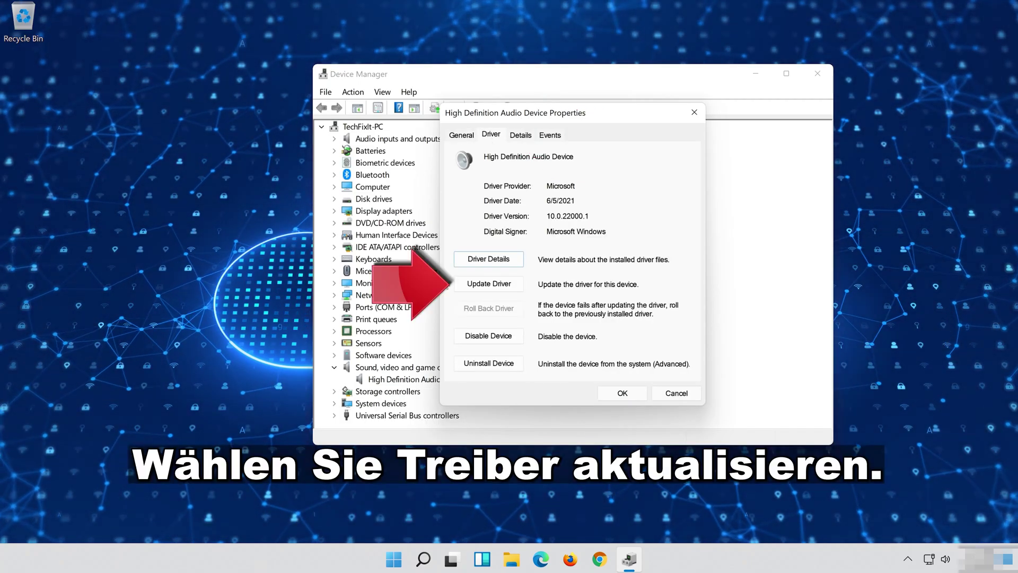
- Update the driver manually by picking High Definition Audio Device from the list of drivers available on the computer, and accept the compatibility warning
click(491, 286)
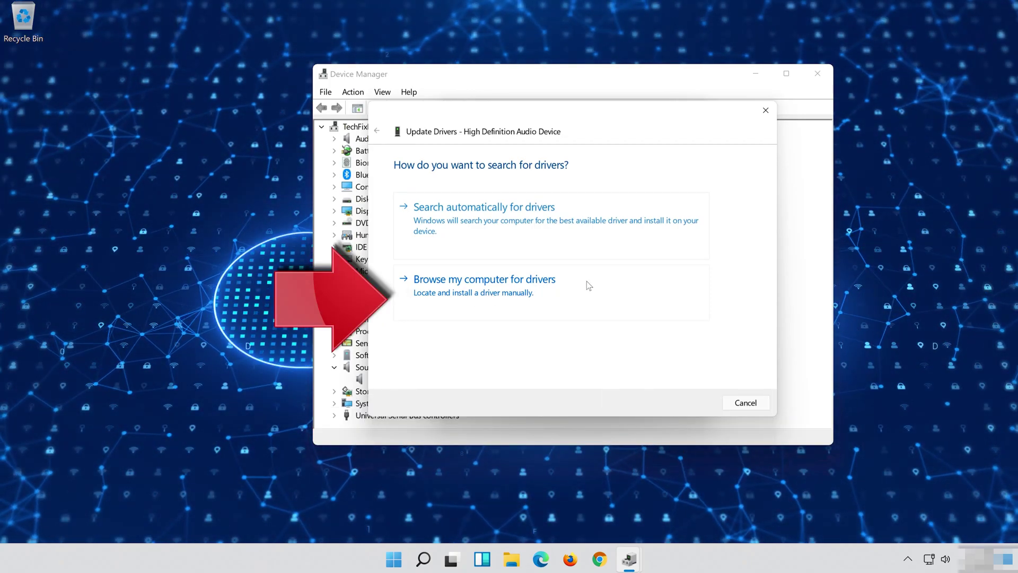
click(548, 293)
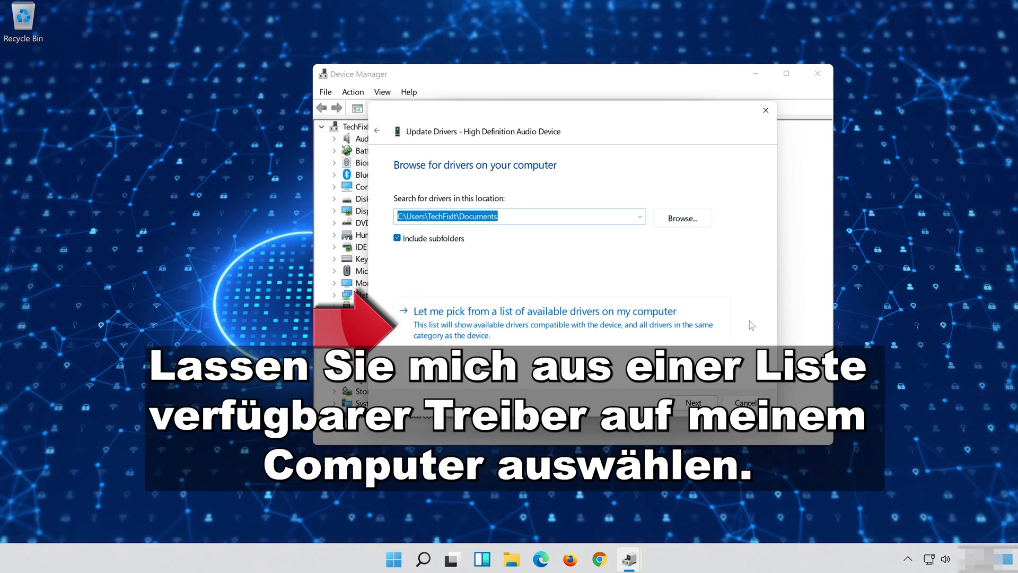
click(496, 333)
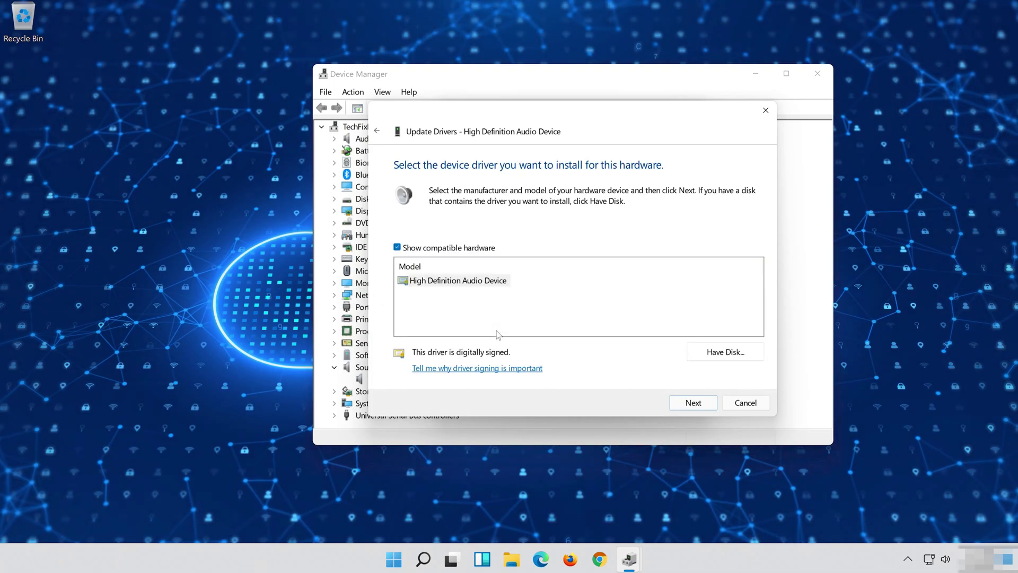
click(483, 281)
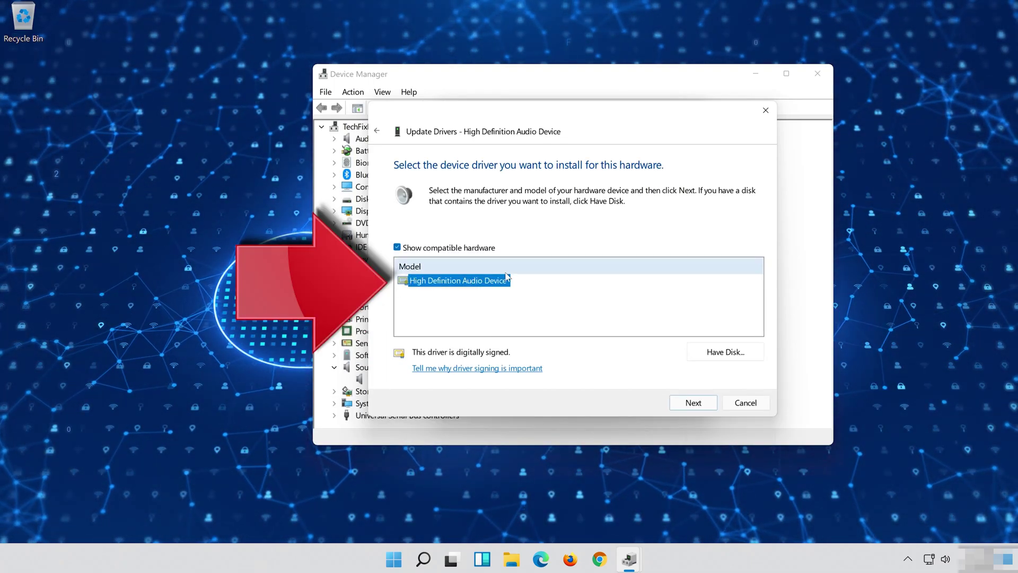
click(704, 406)
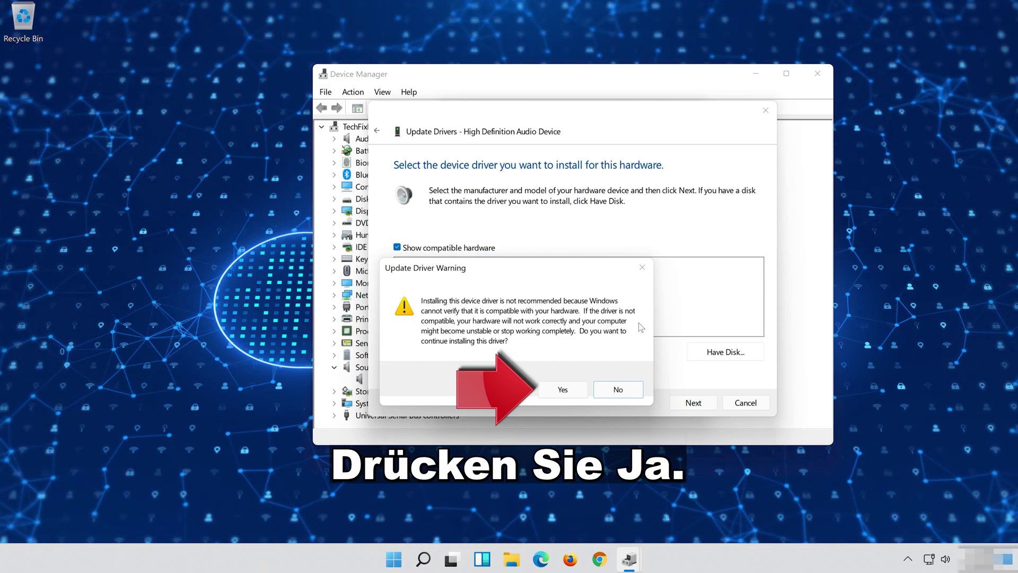
click(562, 392)
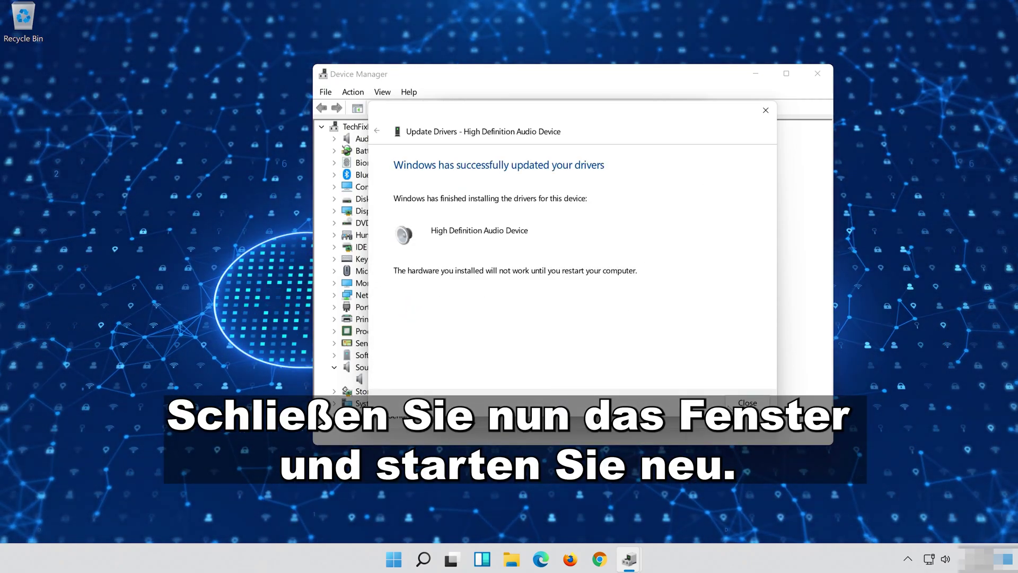
- Close the driver update and device properties windows and agree to restart the computer
click(747, 402)
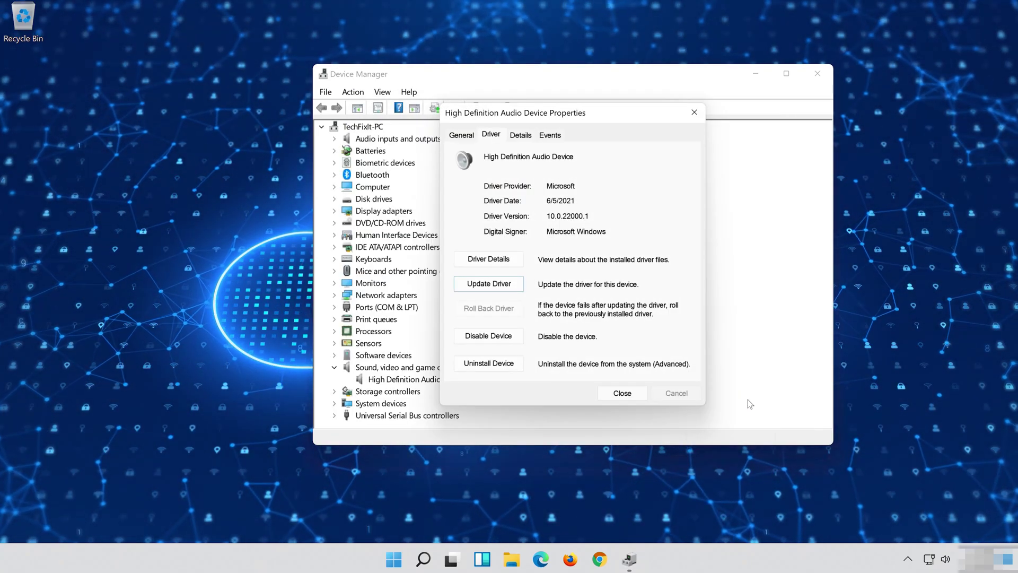
click(621, 393)
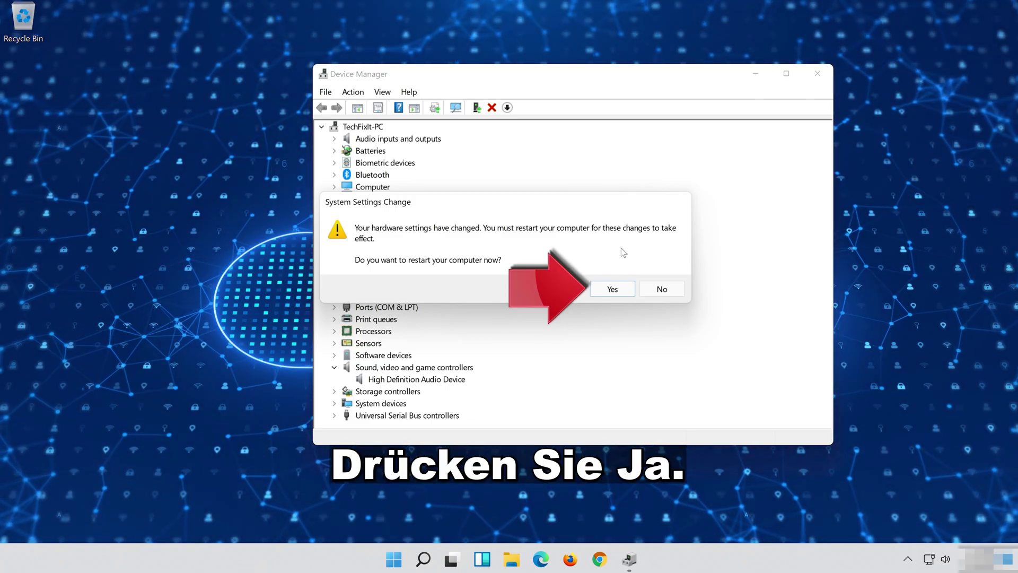
click(612, 292)
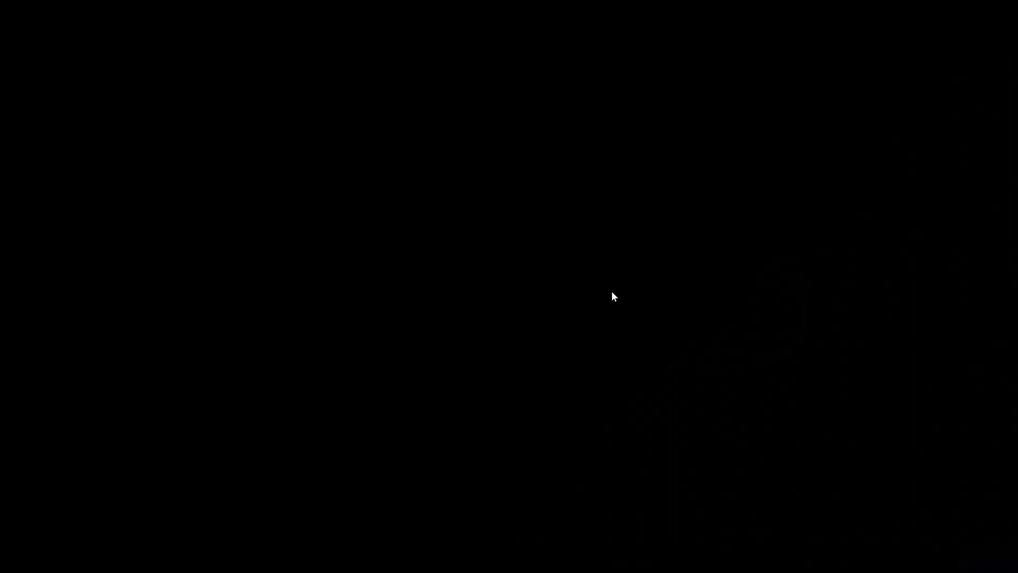
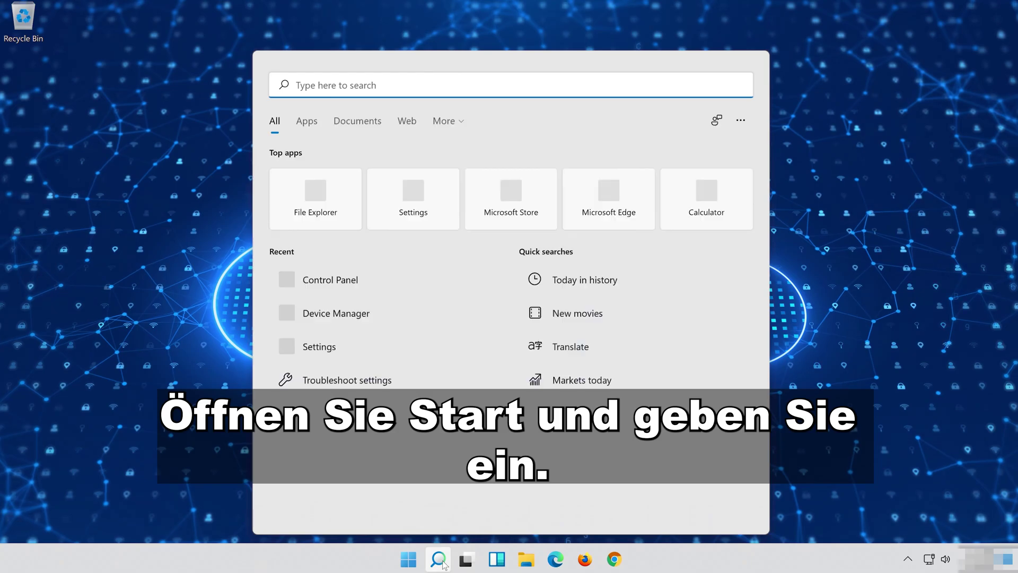
- Search Windows for "control panel", launch it and open the Sound settings under Hardware and Sound
text(ol pane)
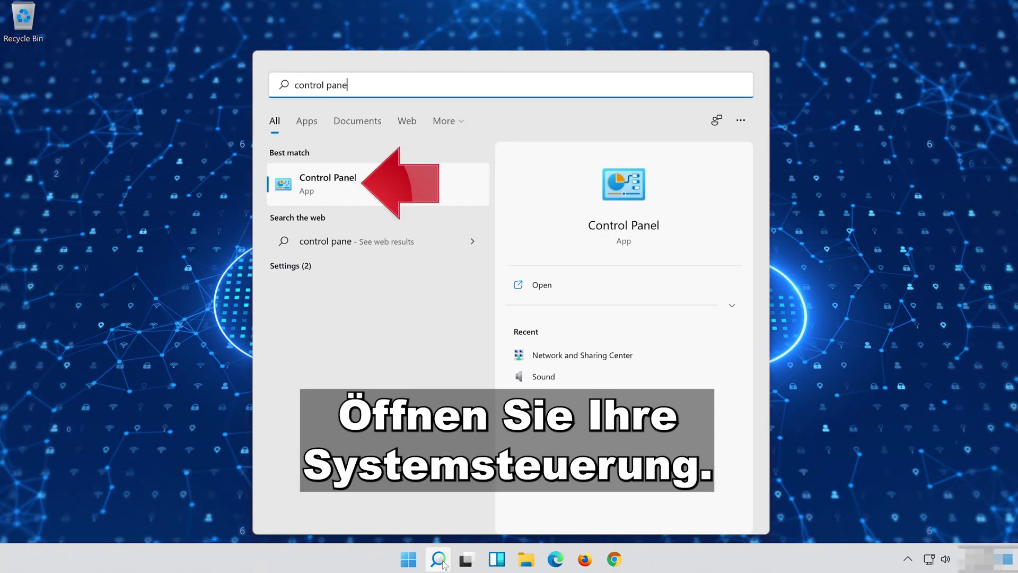
text(l)
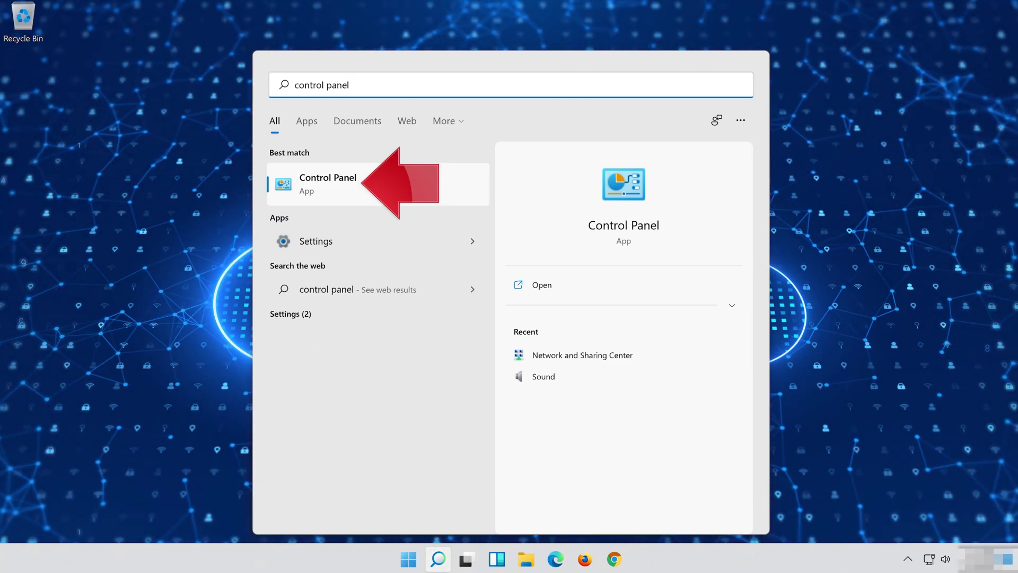
click(424, 183)
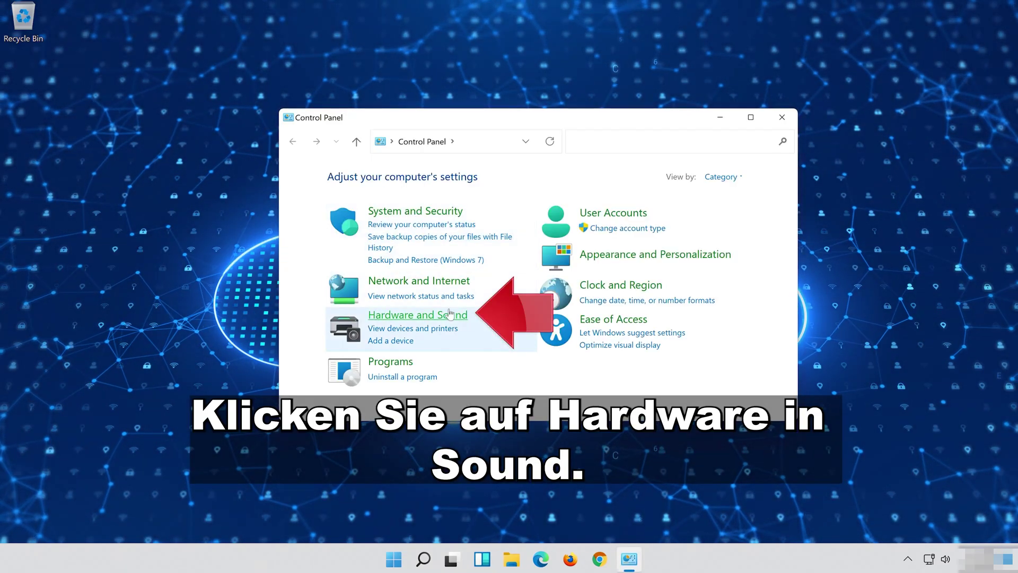
click(432, 321)
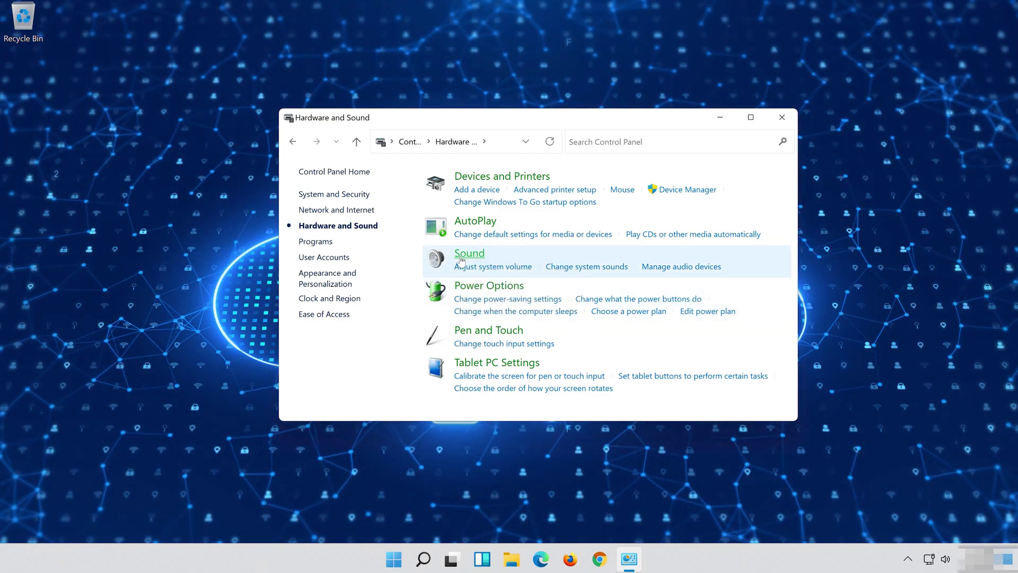
click(461, 257)
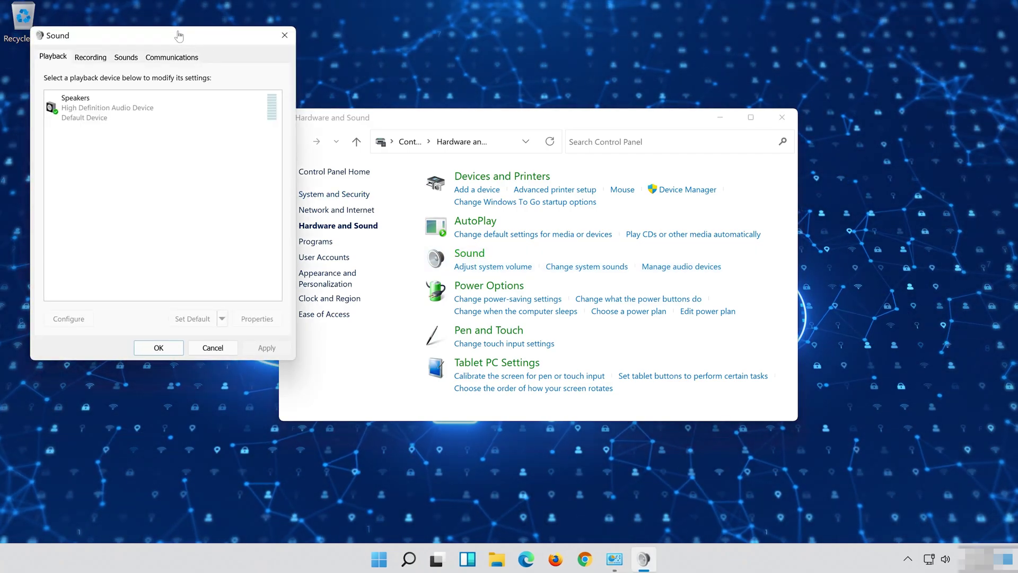
drag(180, 36, 549, 93)
- Set the Speakers' default format to 16 bit, 48000 Hz (DVD Quality) in their advanced properties and confirm the sound settings
click(453, 162)
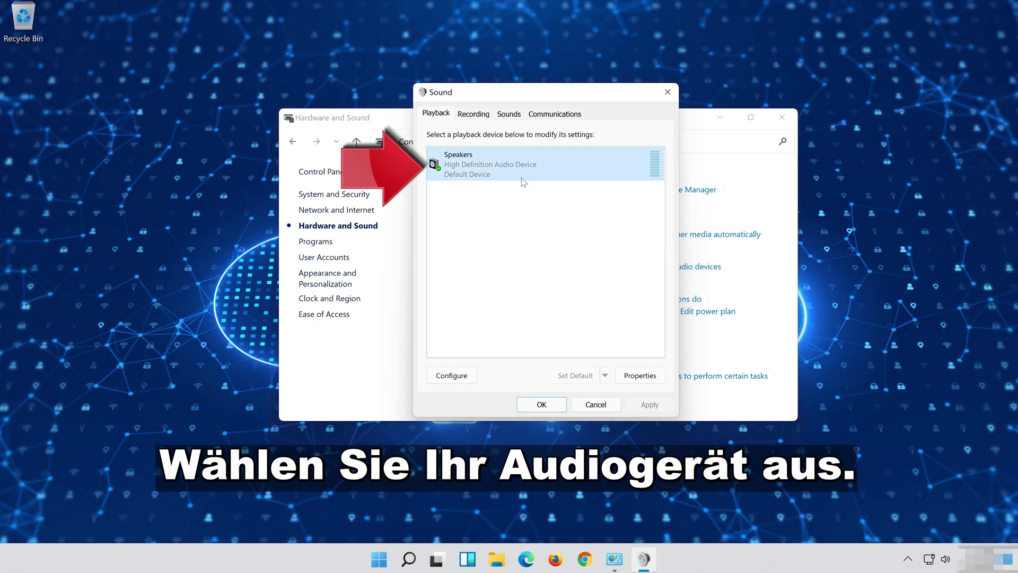
right_click(541, 175)
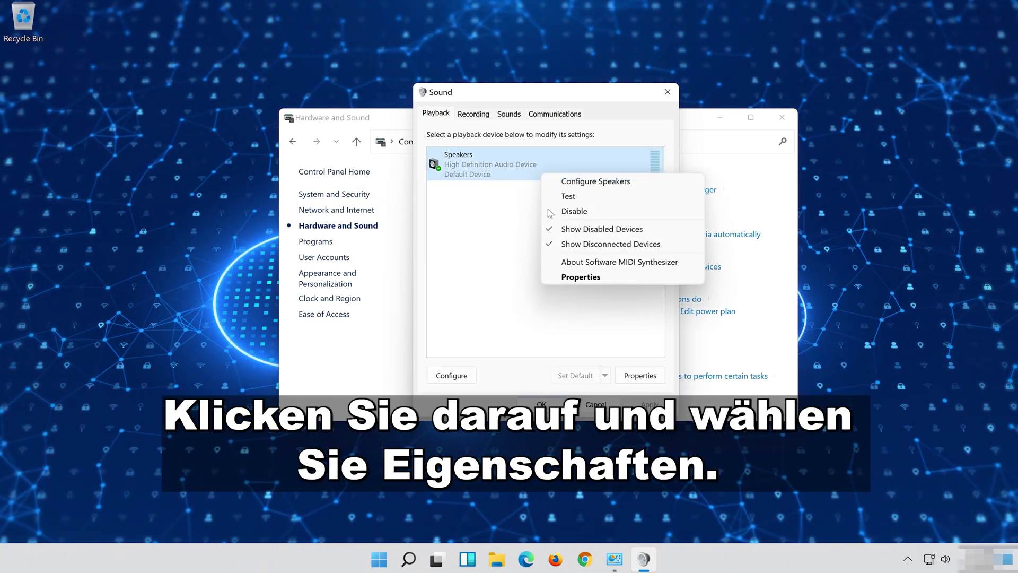
click(599, 278)
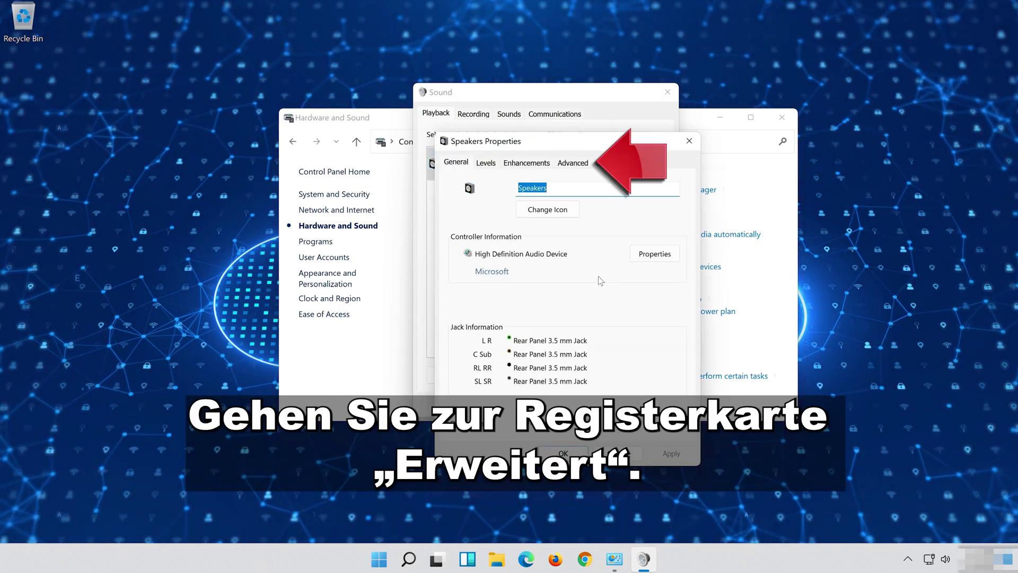
click(578, 163)
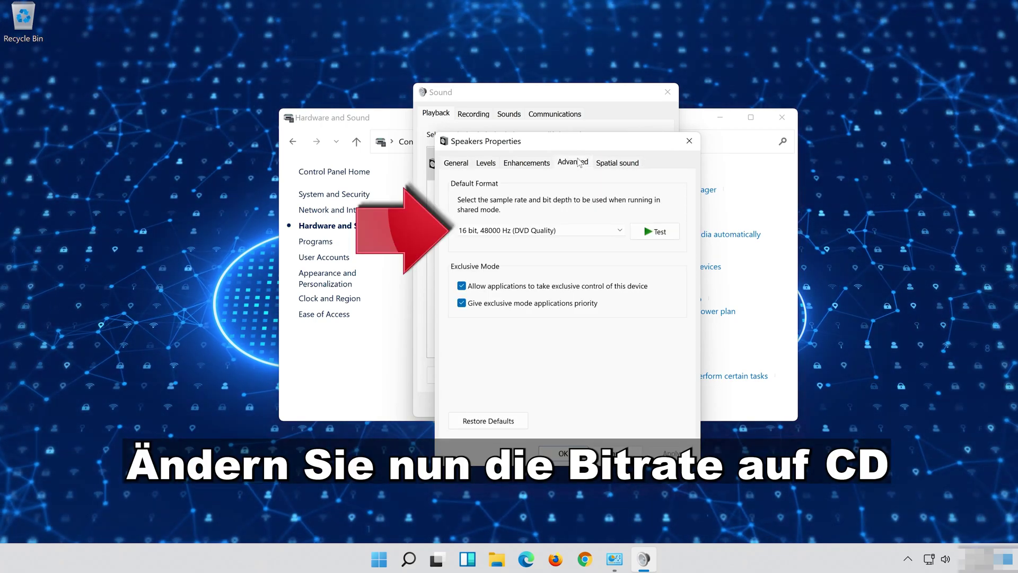
click(521, 231)
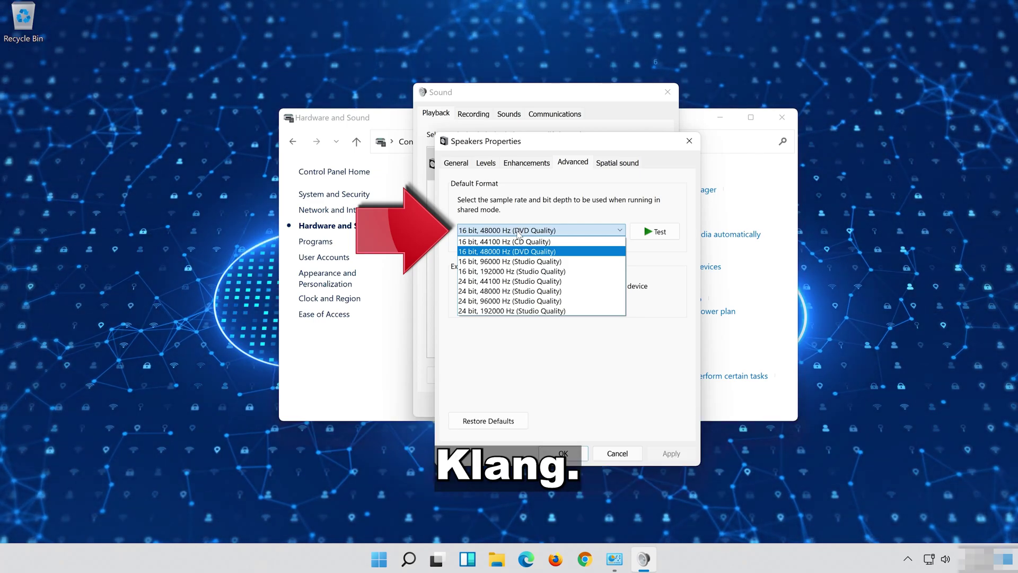
click(544, 253)
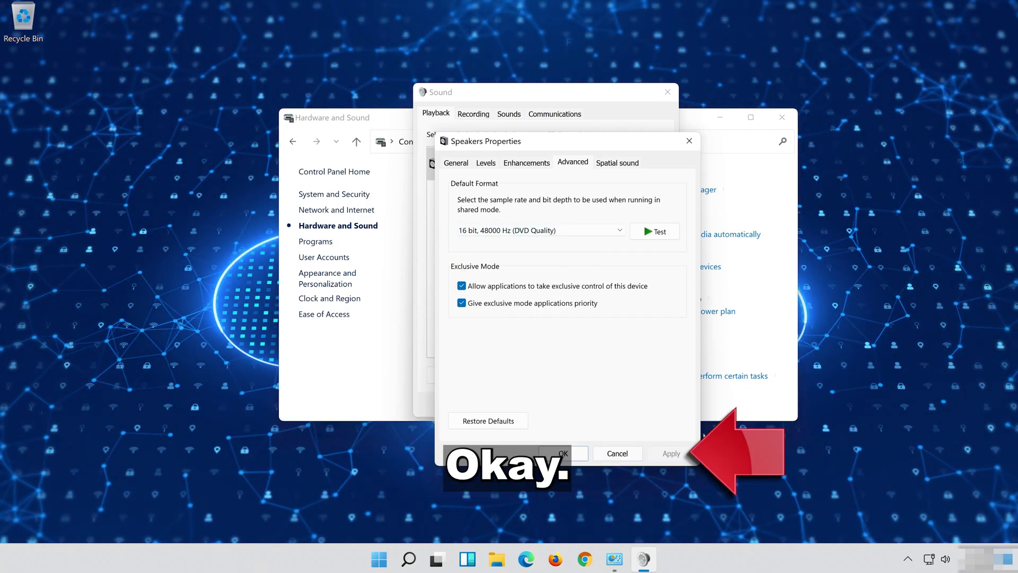
click(563, 454)
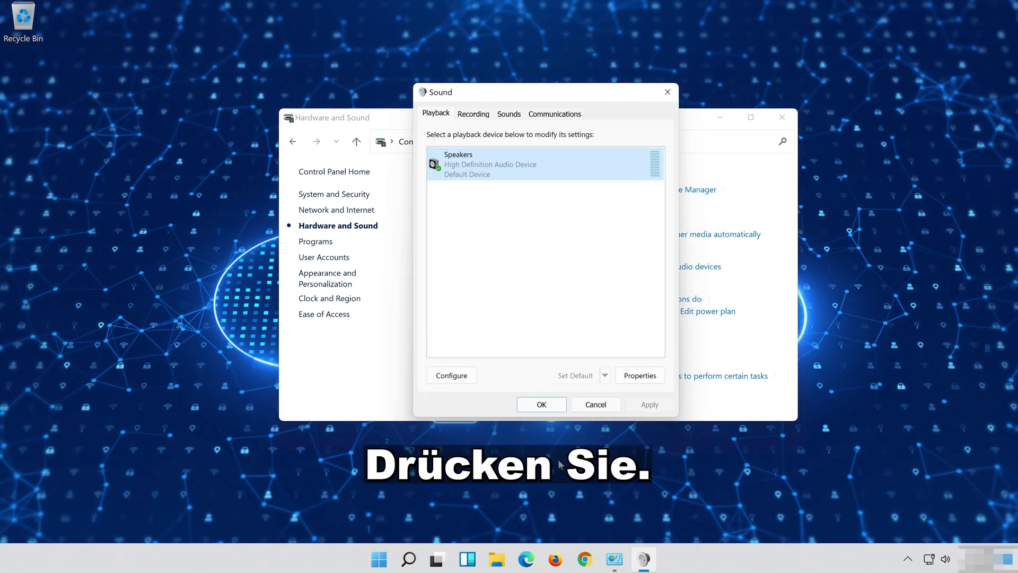
click(527, 406)
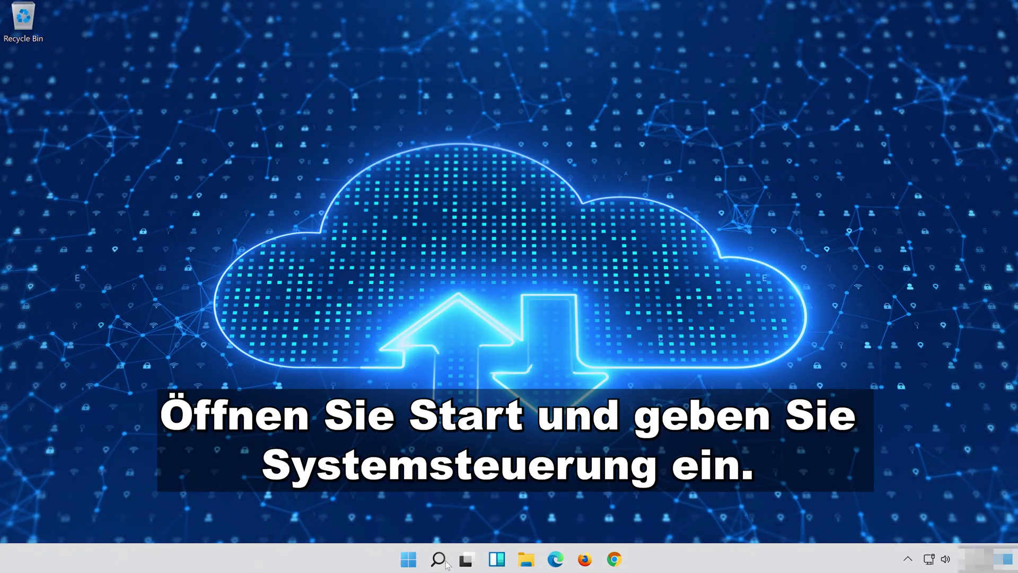
- Search Windows for "control panel" and launch the Control Panel app
click(440, 565)
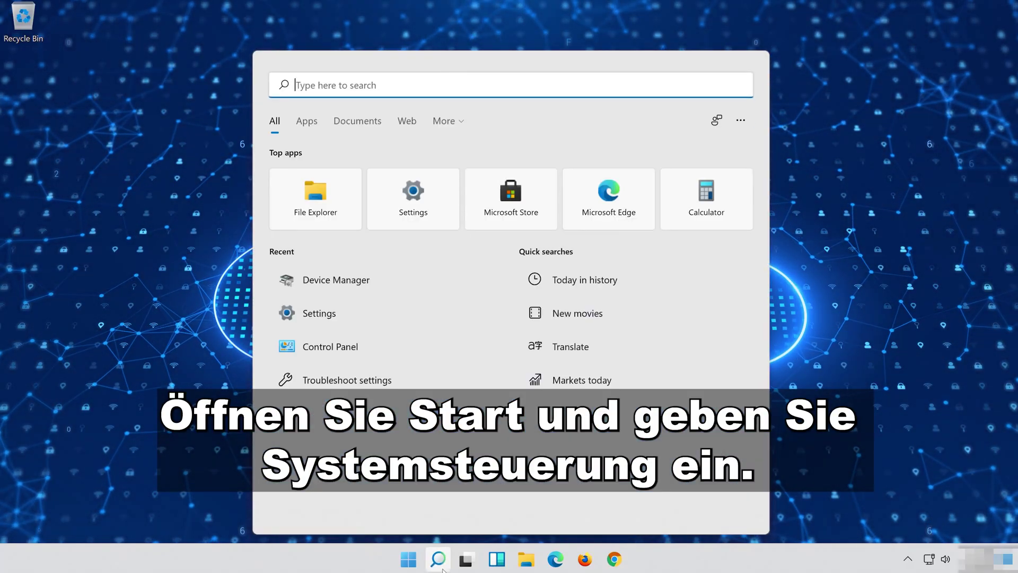
text(con)
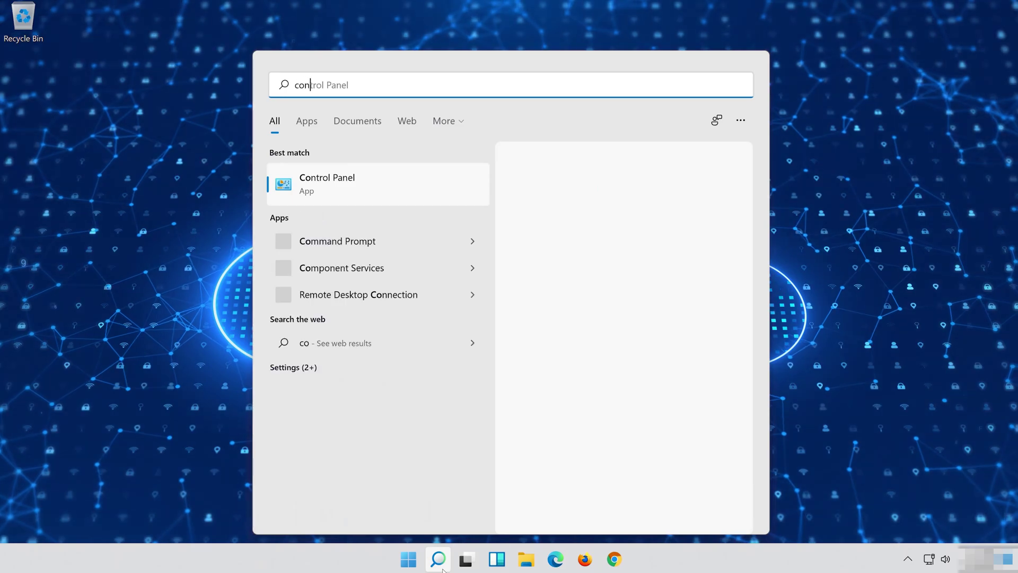
text(trol pa)
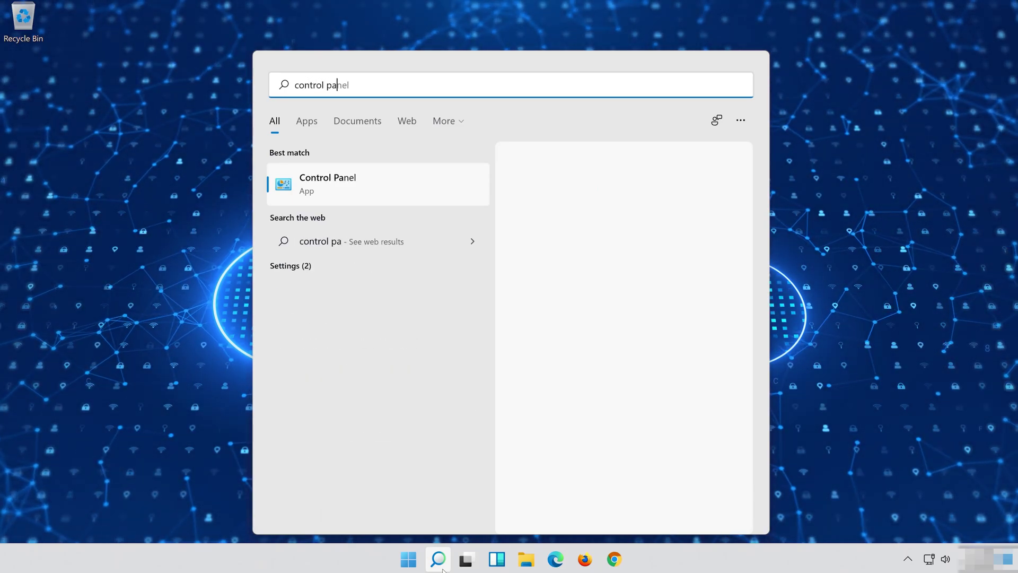
text(nel)
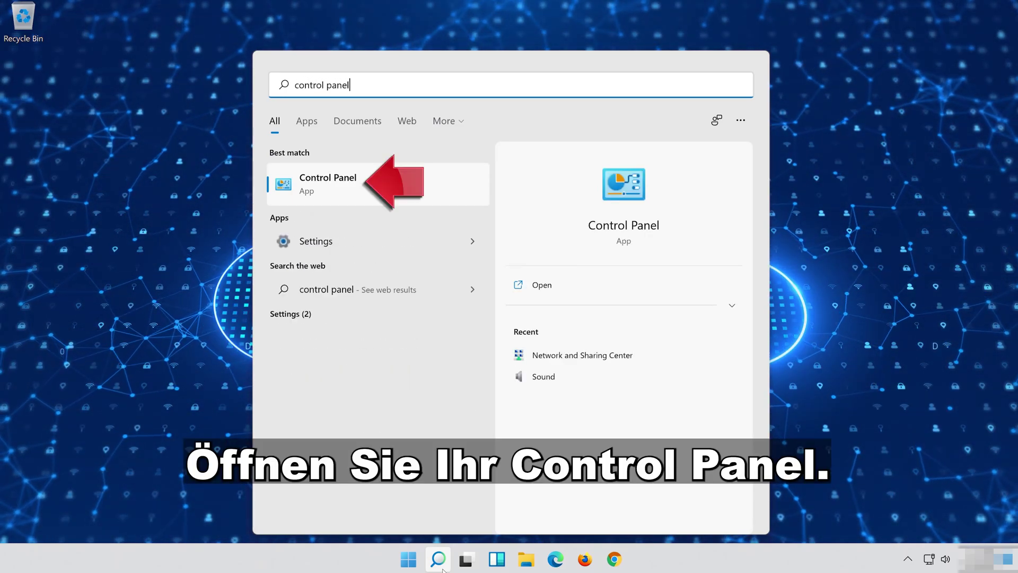
click(429, 184)
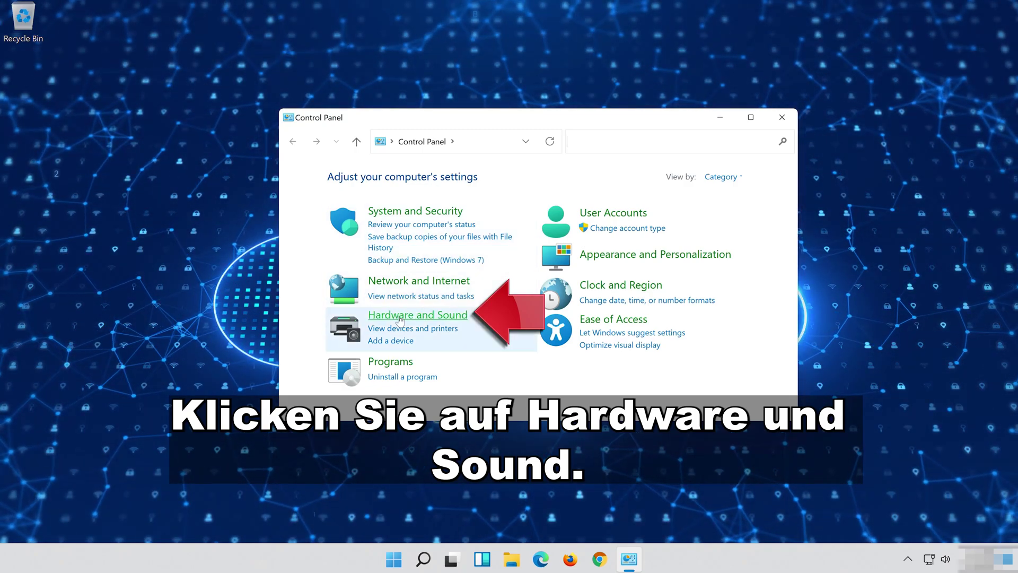
- Open the Sound settings under Hardware and Sound, move that dialog over the Control Panel window, and close Control Panel
click(433, 316)
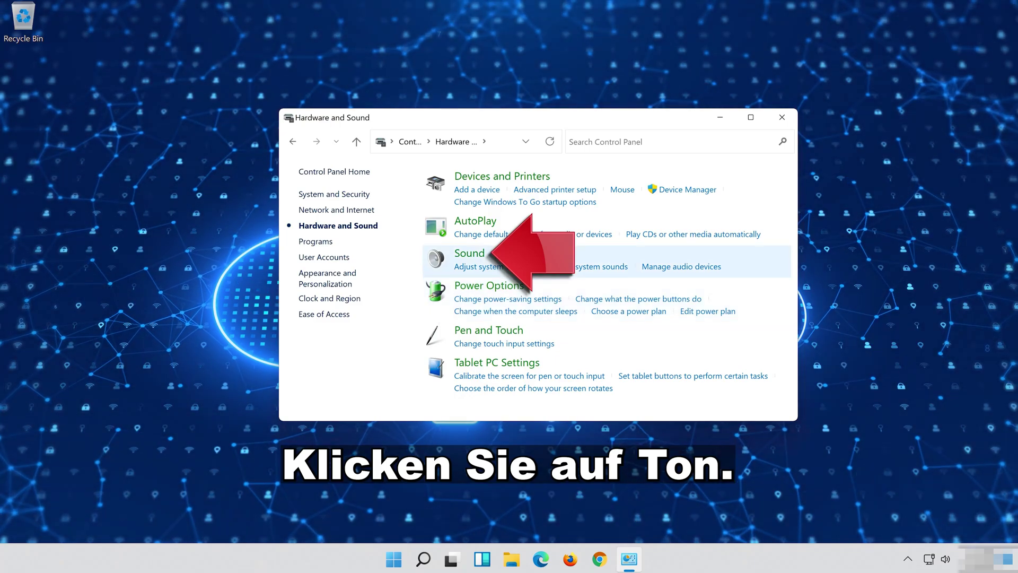
click(468, 254)
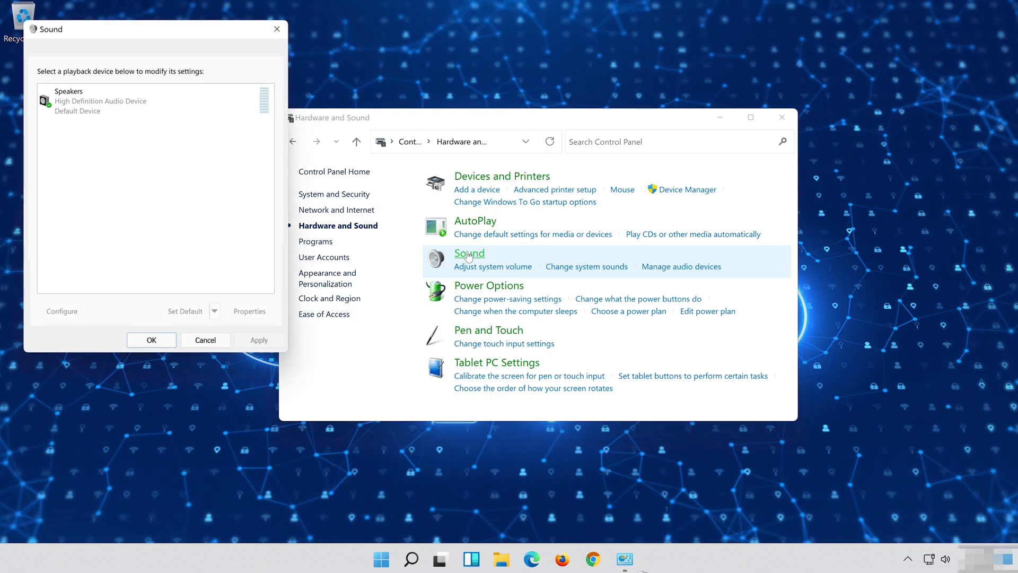
drag(171, 38, 537, 114)
click(787, 117)
click(787, 117)
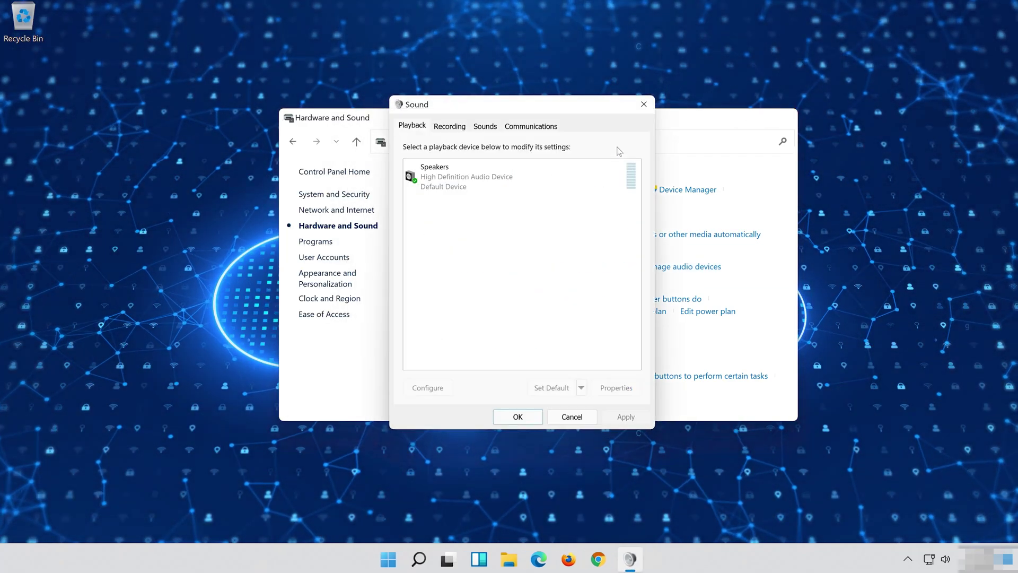
- Disable all enhancements in the Speakers' properties, apply the change, and confirm both the speaker and sound settings
click(488, 170)
click(489, 171)
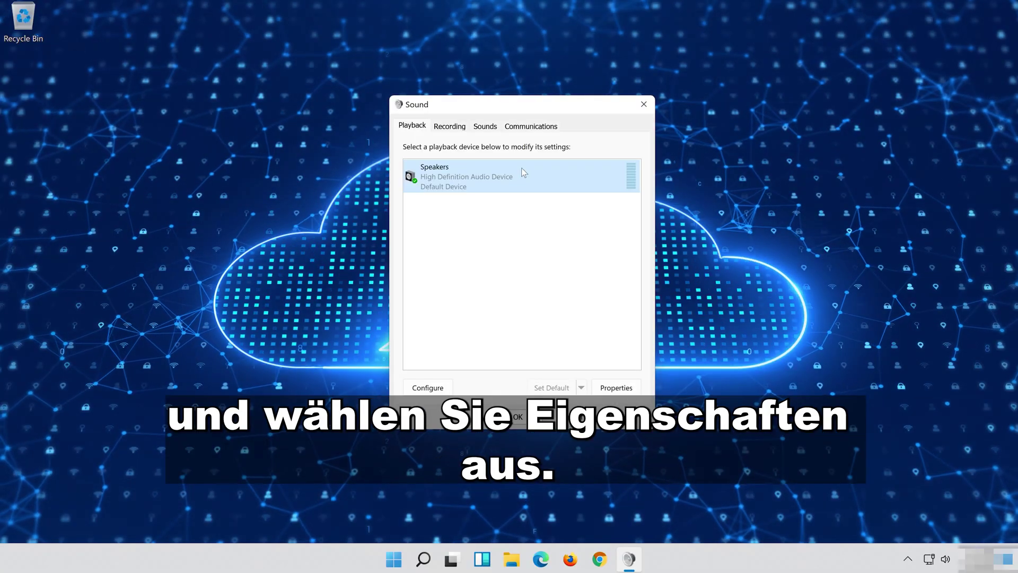
right_click(523, 169)
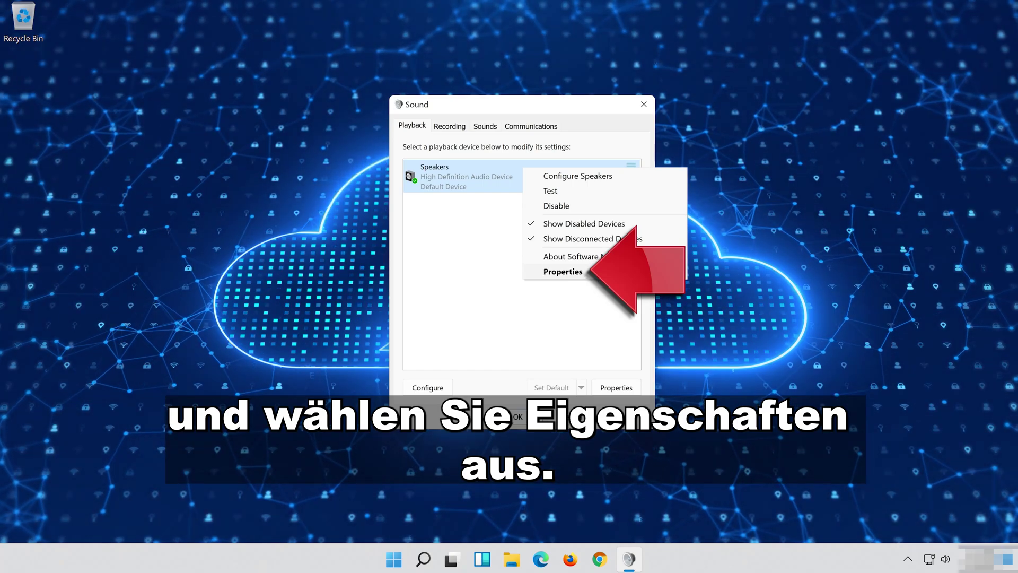
click(602, 276)
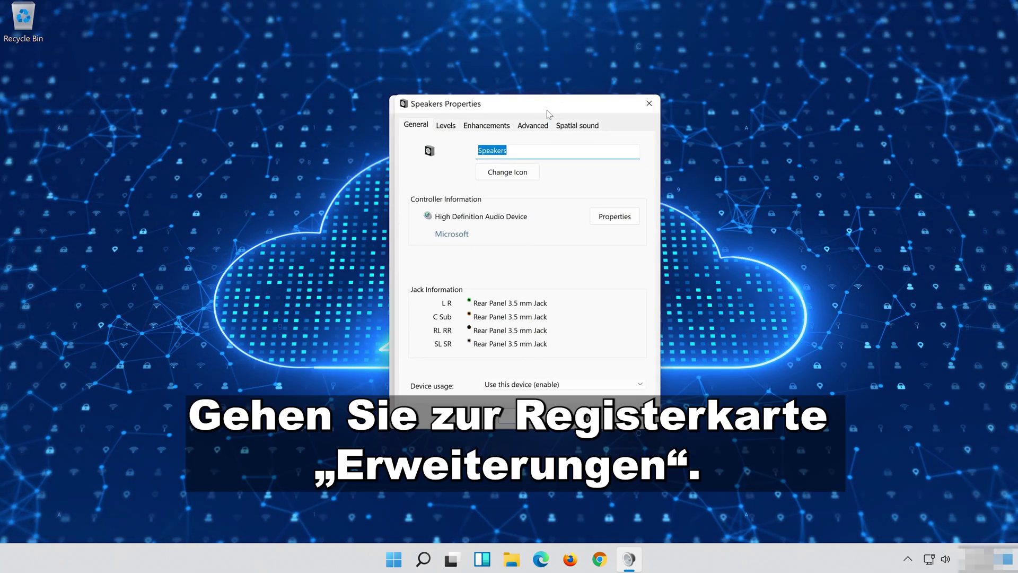
click(503, 123)
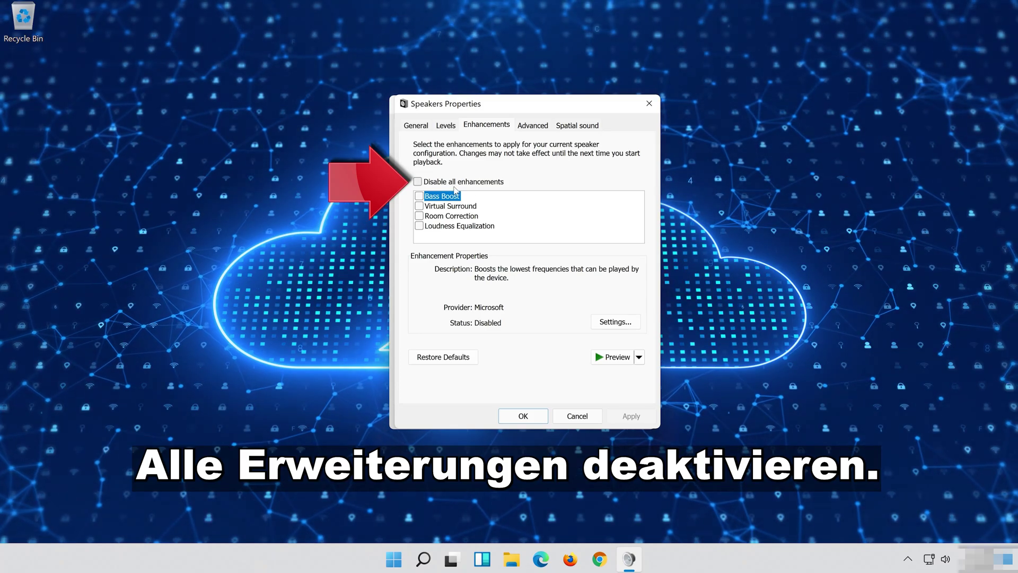
click(419, 182)
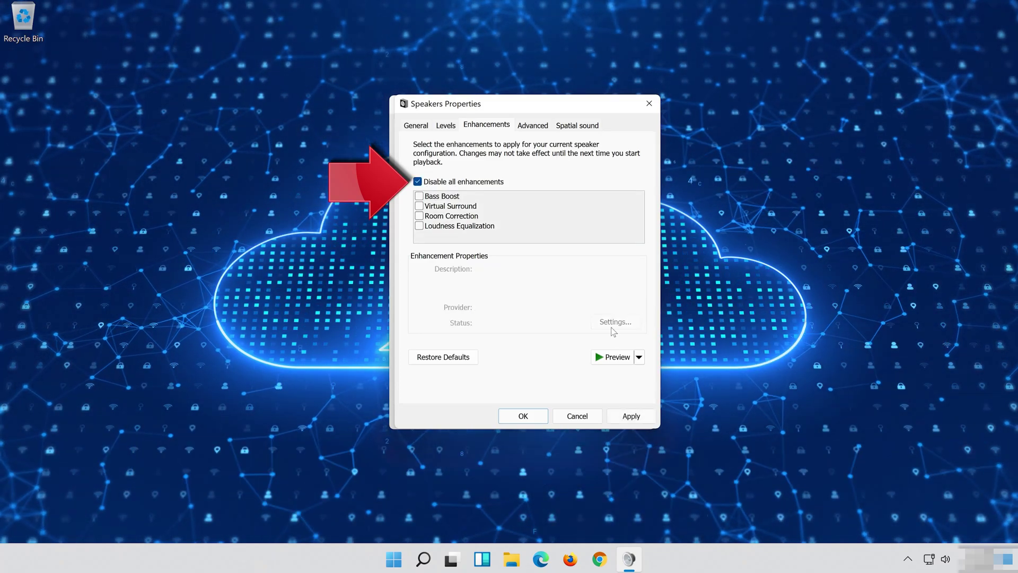
click(631, 416)
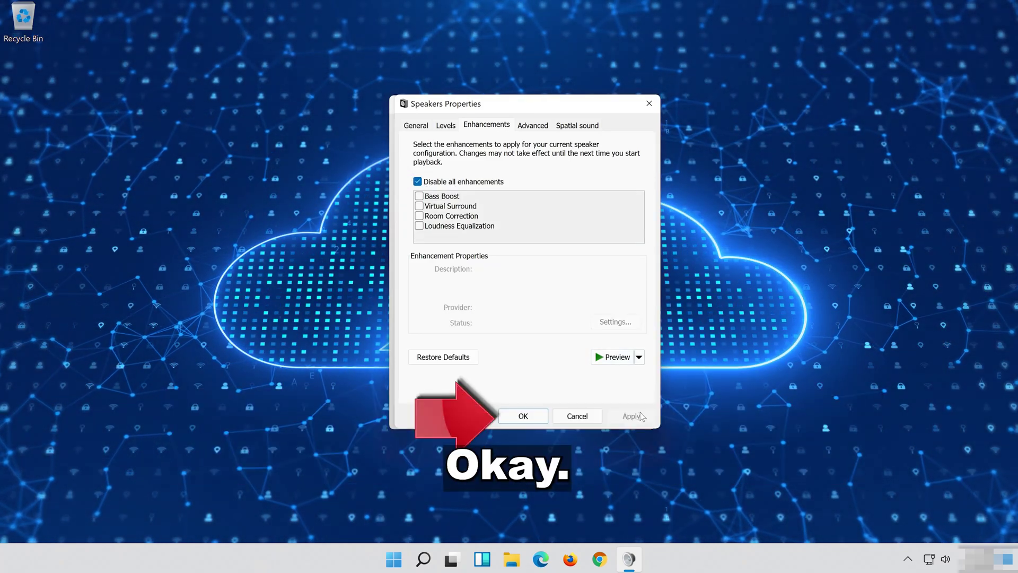
click(541, 415)
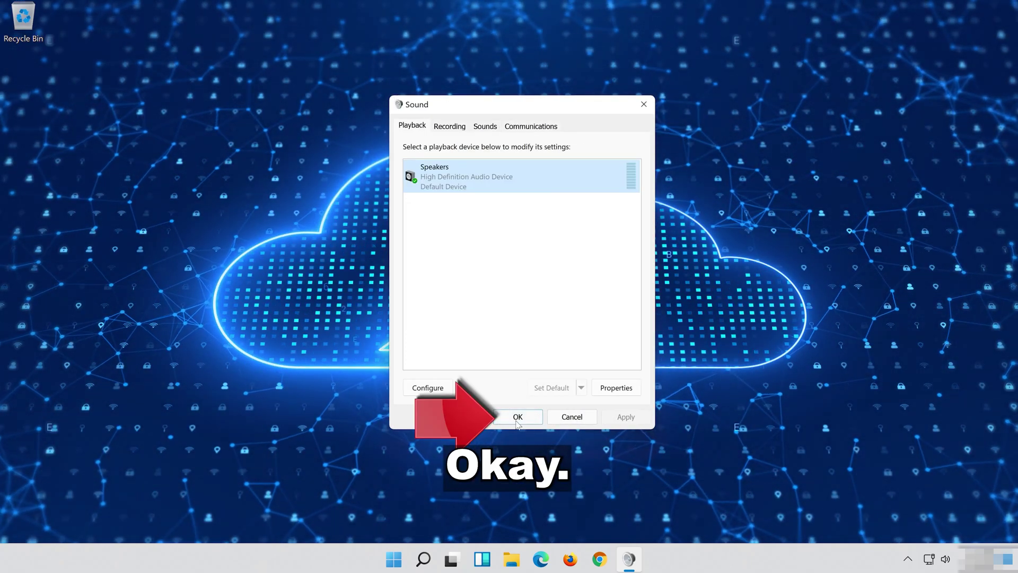
click(518, 417)
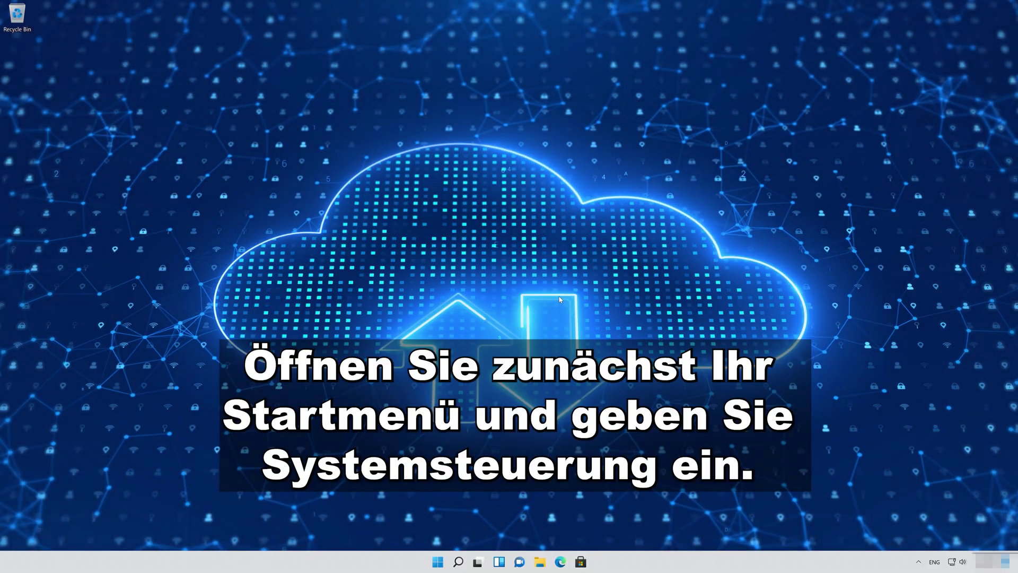
- Find Control Panel again through a Windows search for "control panel" and open it
key(super)
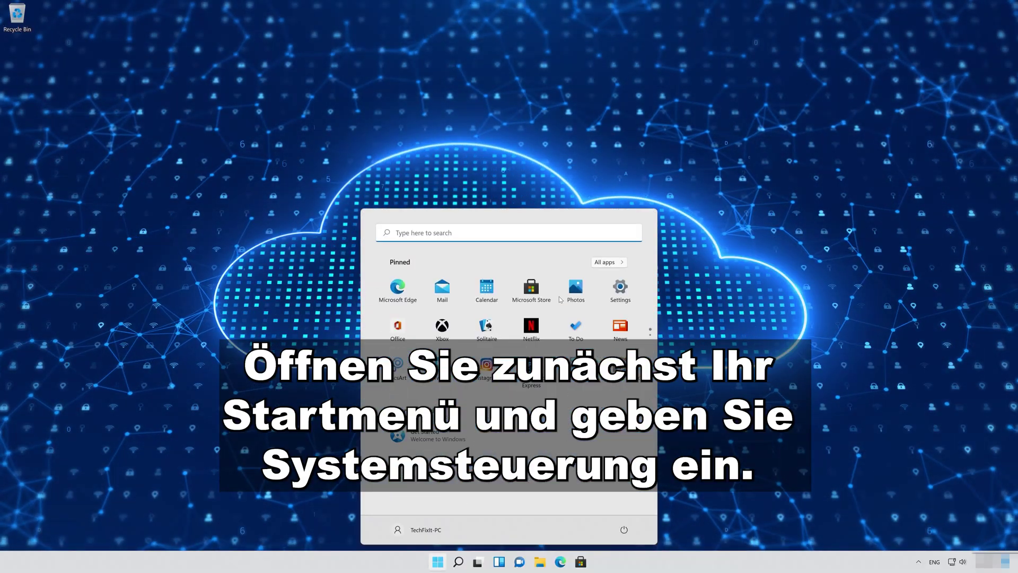
text(control)
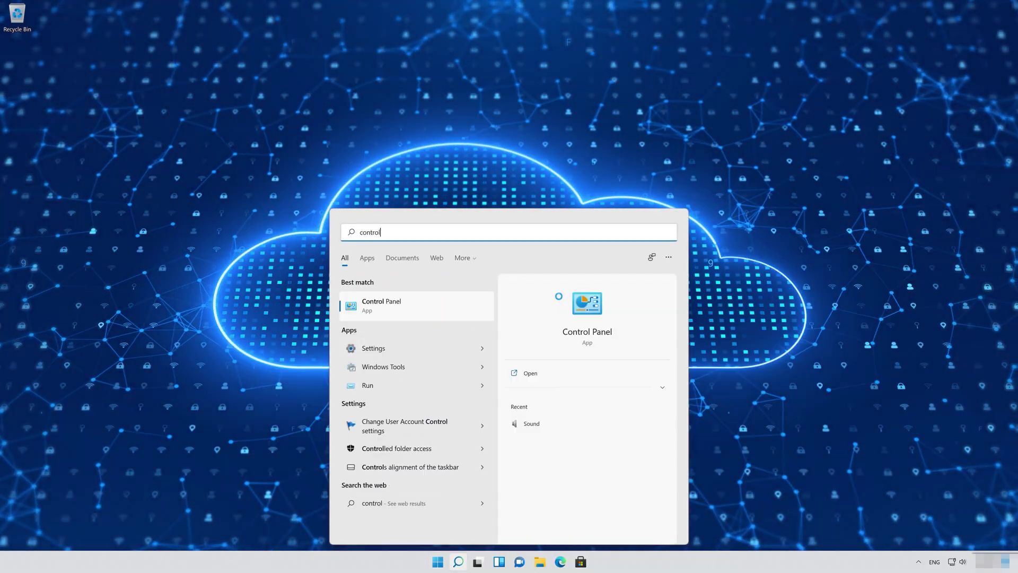
text( panel)
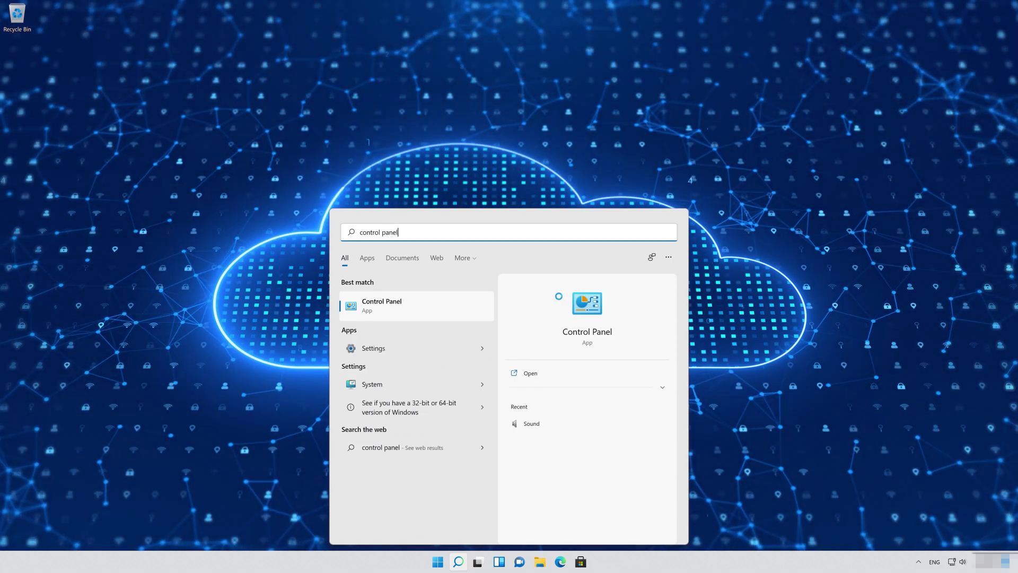
click(421, 311)
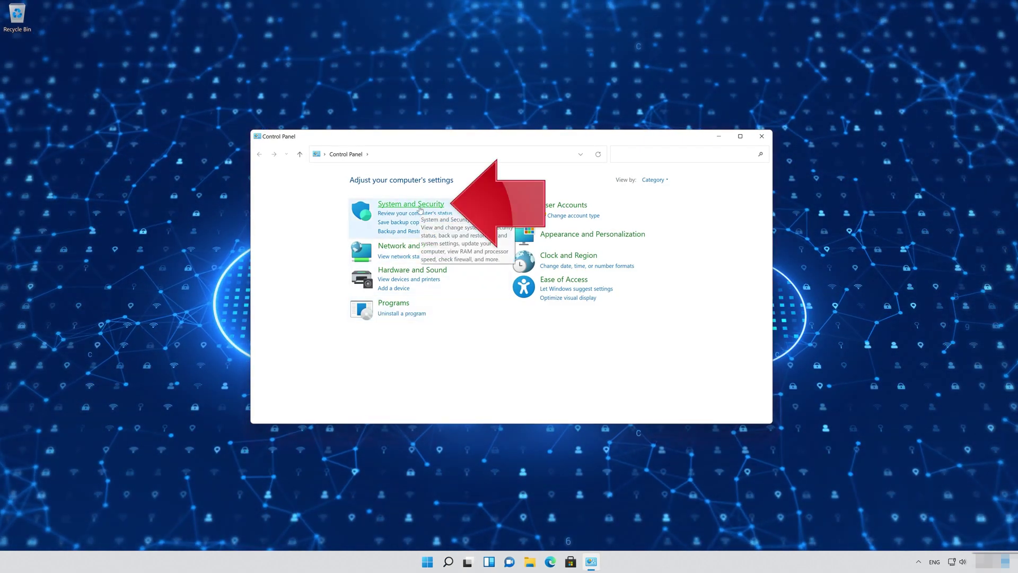
- Open System Restore from the Recovery tools under System and Security, Security and Maintenance, and minimize the Control Panel window
click(441, 204)
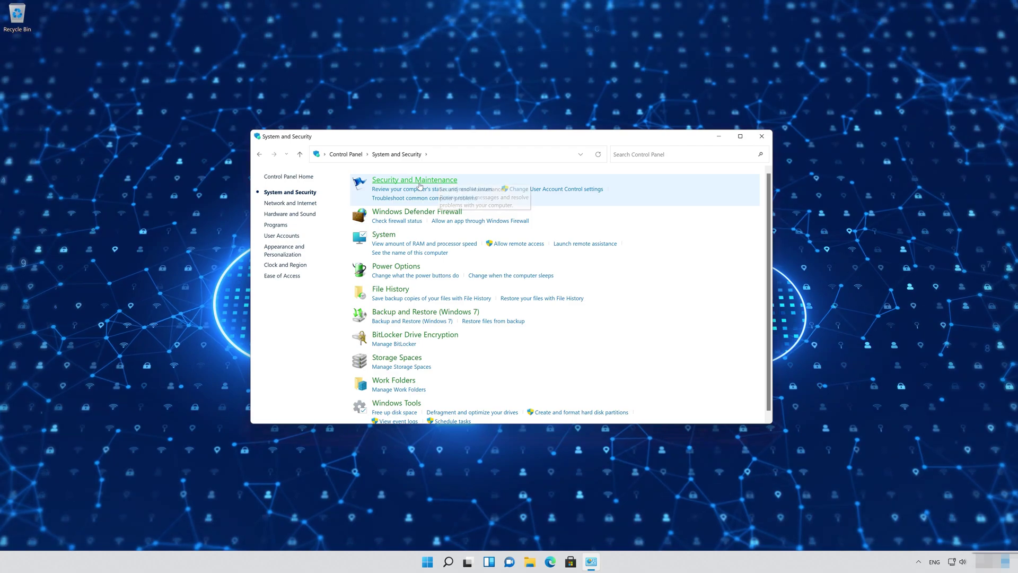
click(420, 181)
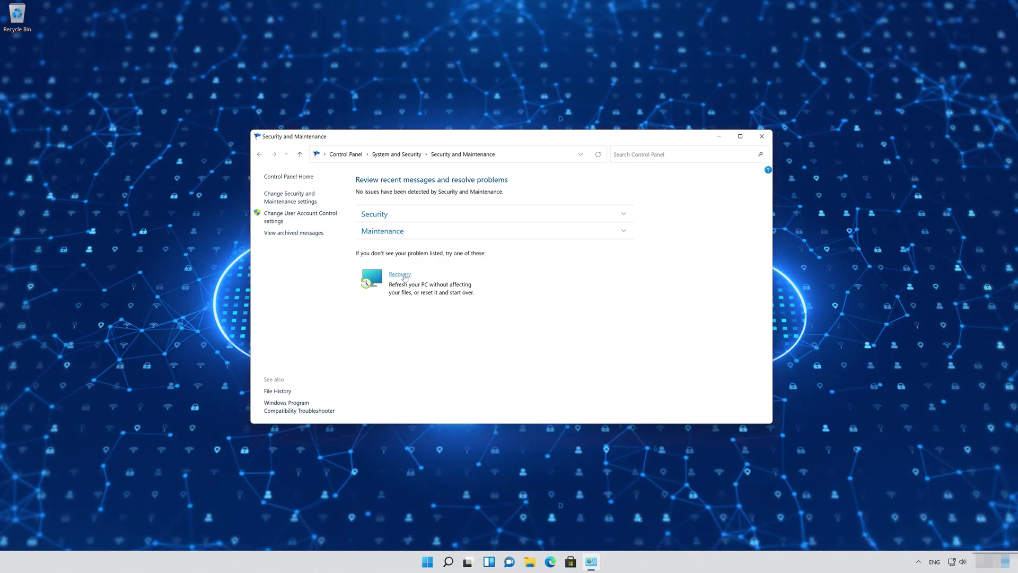
click(400, 274)
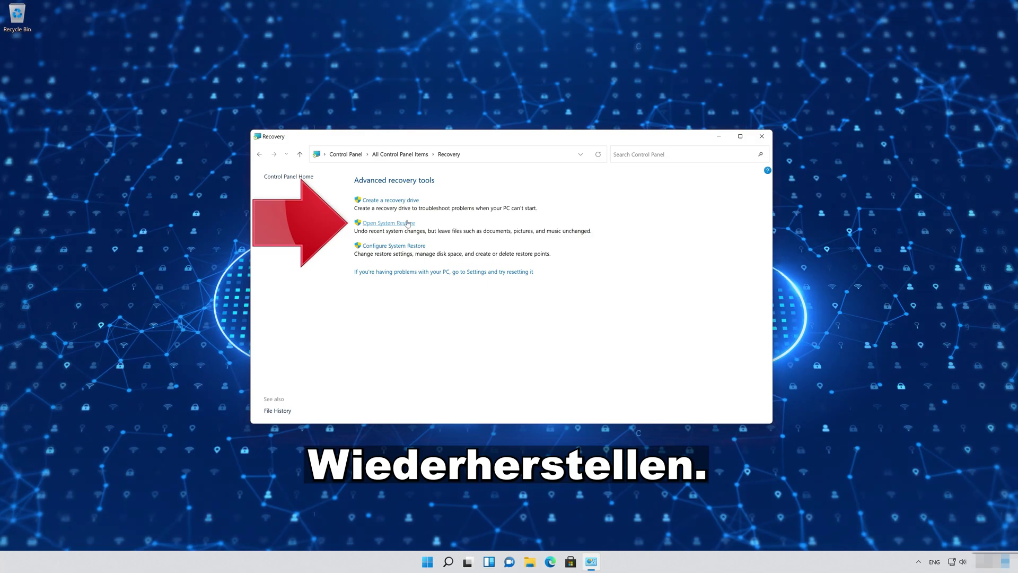
click(389, 224)
click(718, 136)
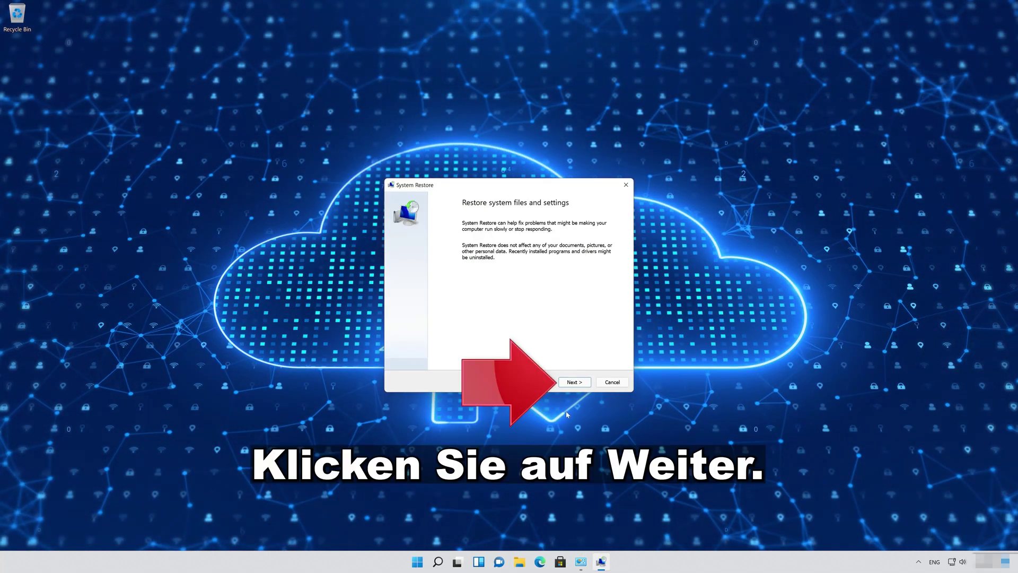
- Restore the system to the manual "New restore point" of 8/15/2021 5:28:20 PM and agree to start the uninterruptible restore
click(574, 383)
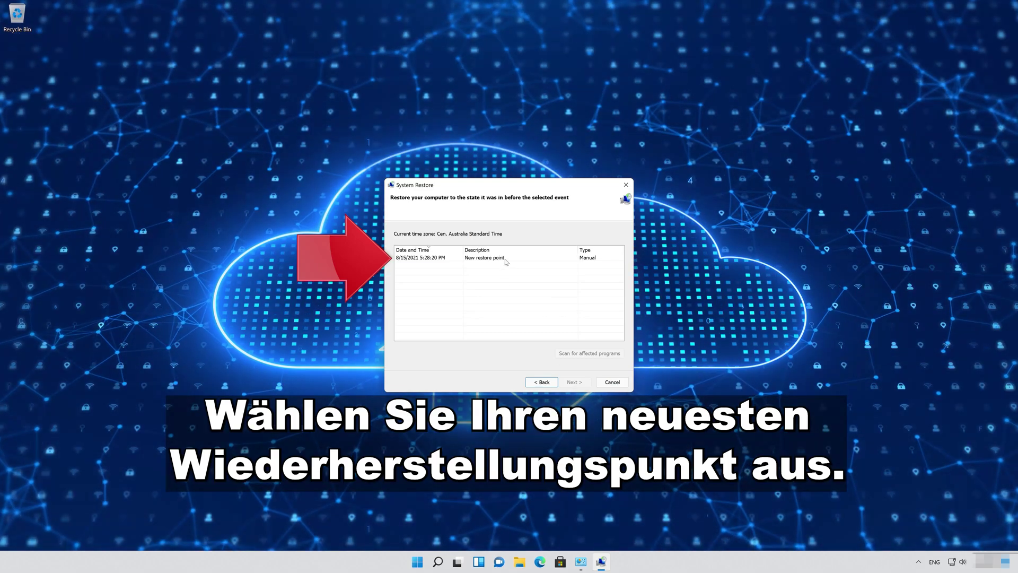
click(506, 258)
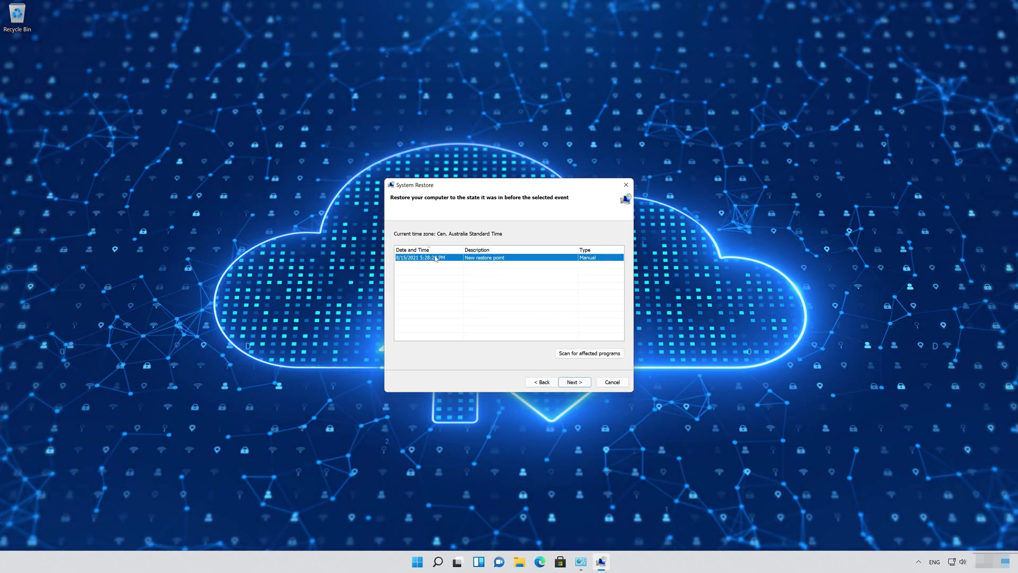
click(574, 383)
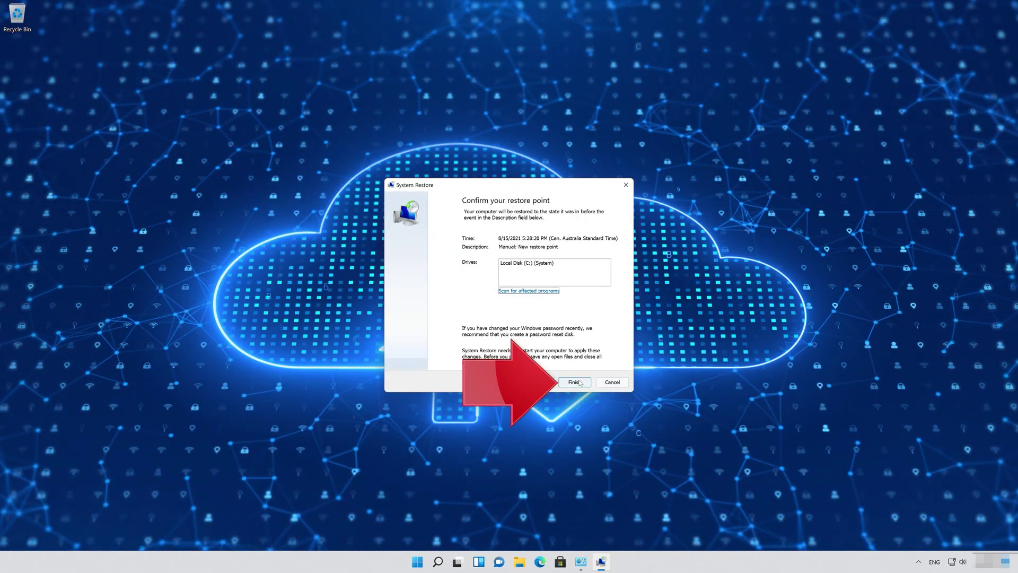
click(575, 383)
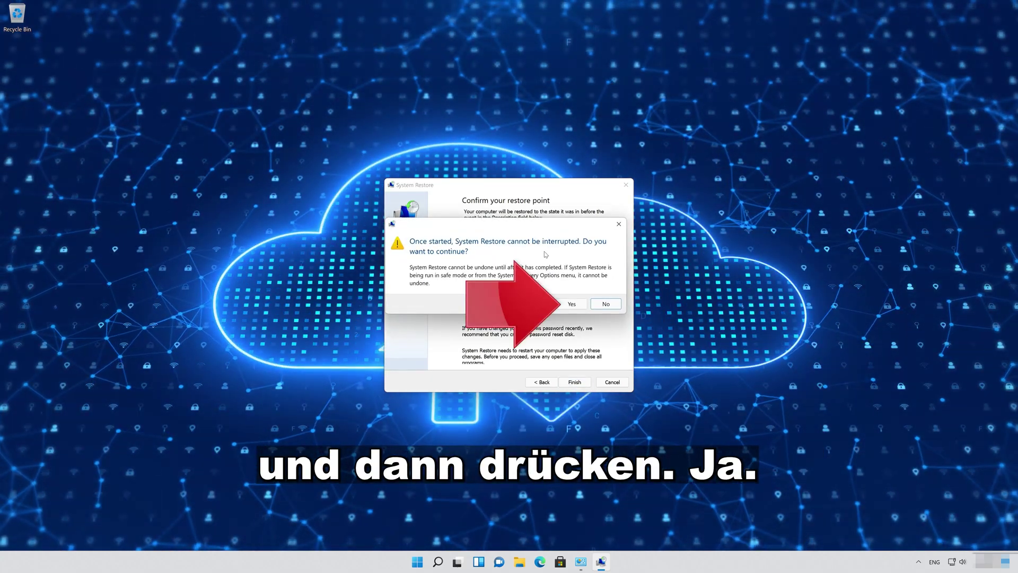
click(571, 305)
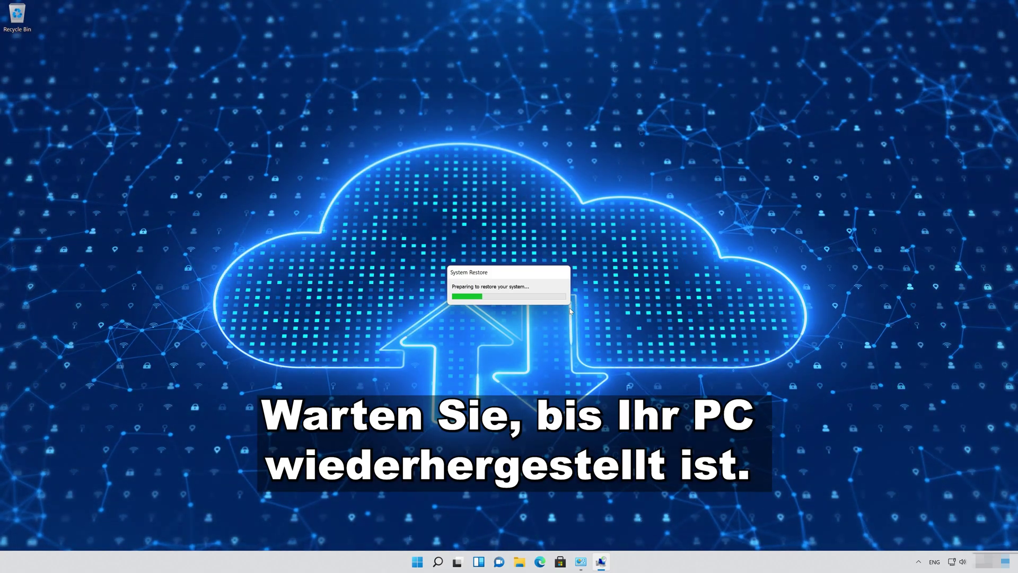